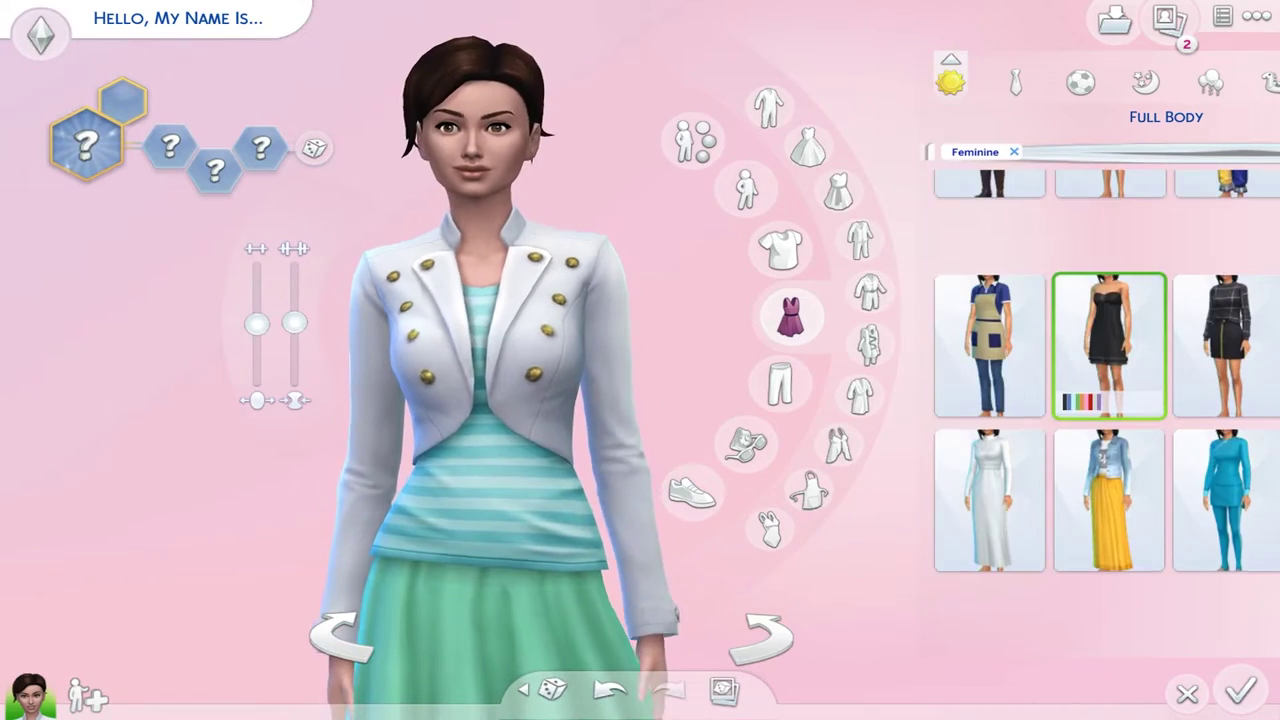
Open the full-body outfit catalogue and scroll through the outfit grid
scroll(1100, 410, "down", 5)
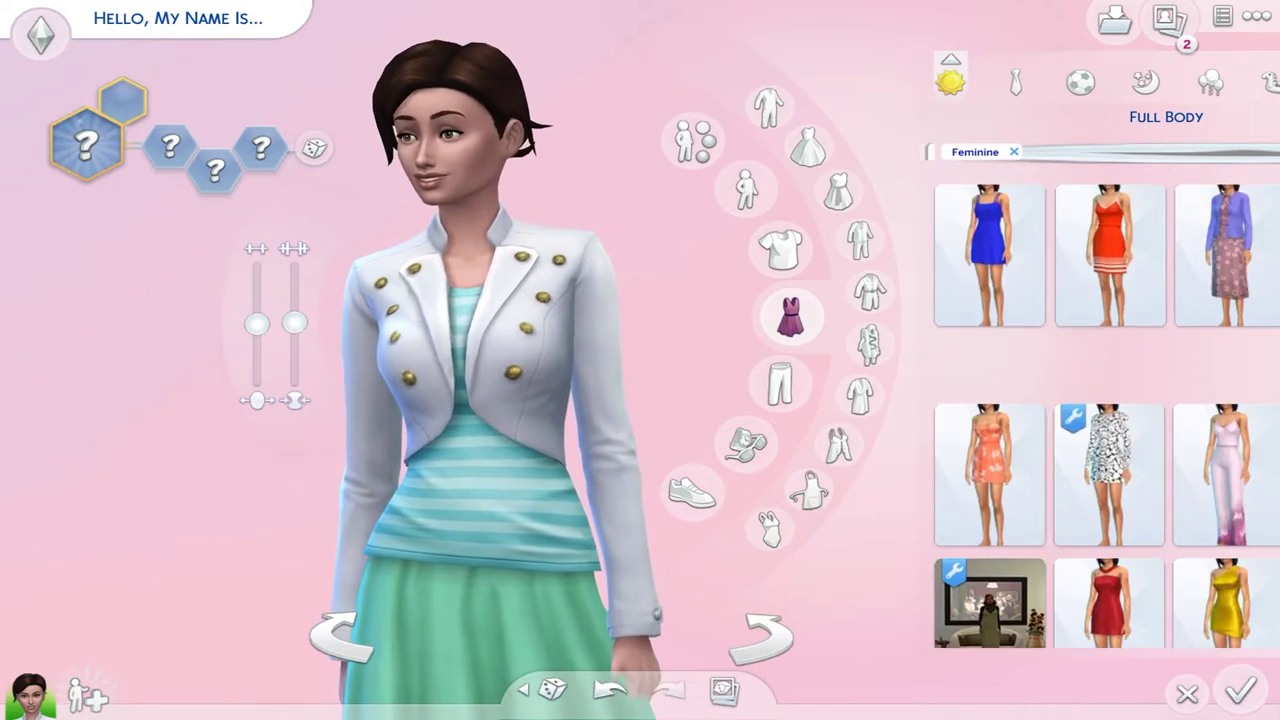
scroll(1105, 410, "down", 3)
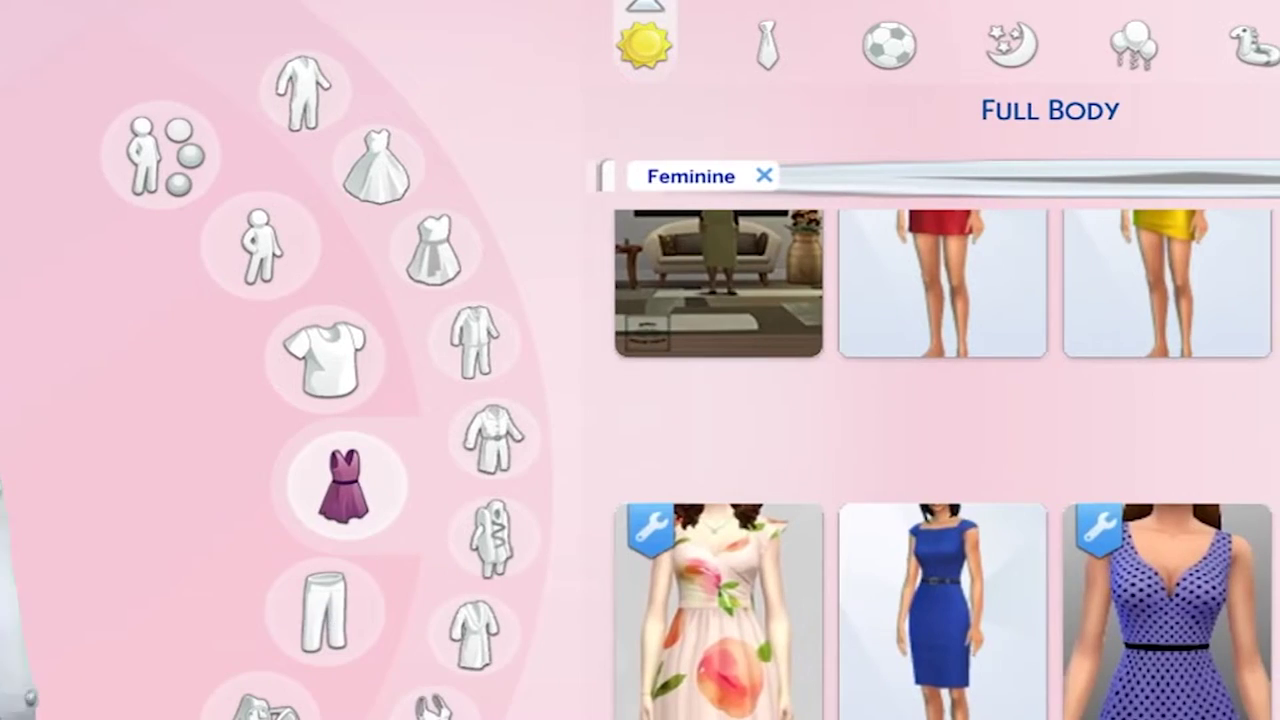
scroll(943, 450, "up", 5)
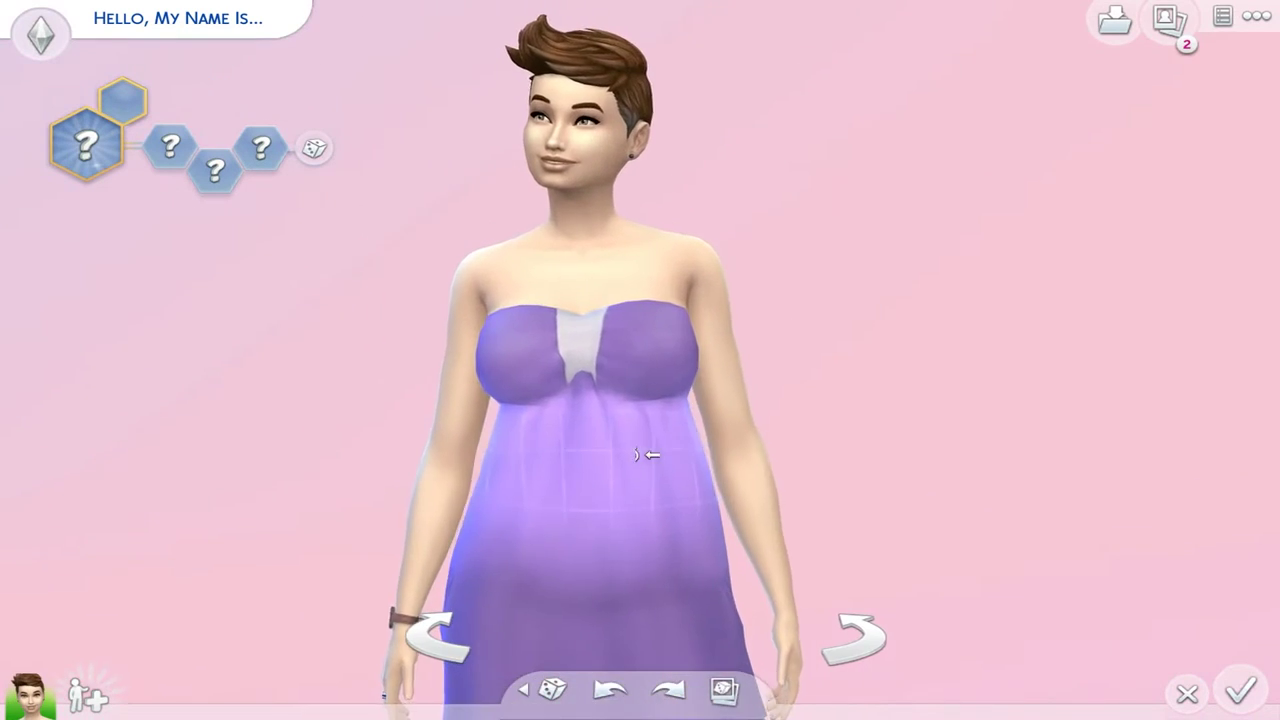
left_click(844, 316)
scroll(1099, 330, "down", 5)
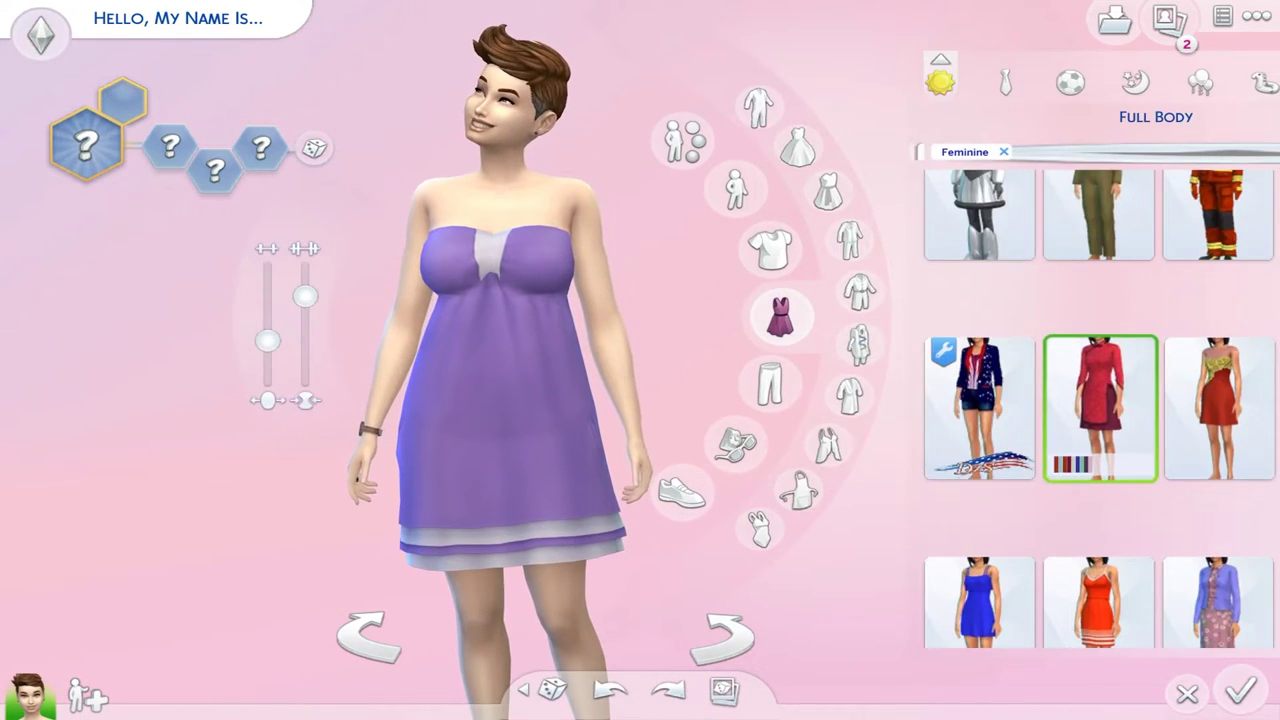
scroll(1099, 330, "down", 2)
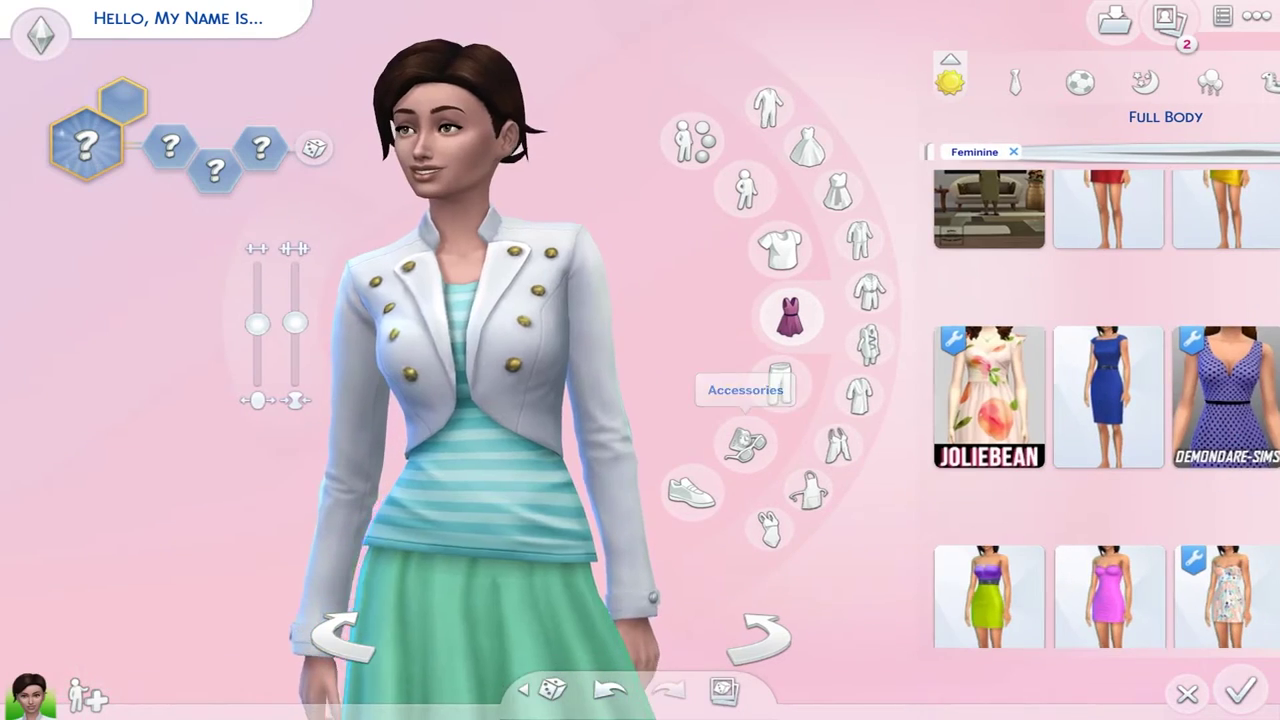
scroll(1099, 400, "down", 8)
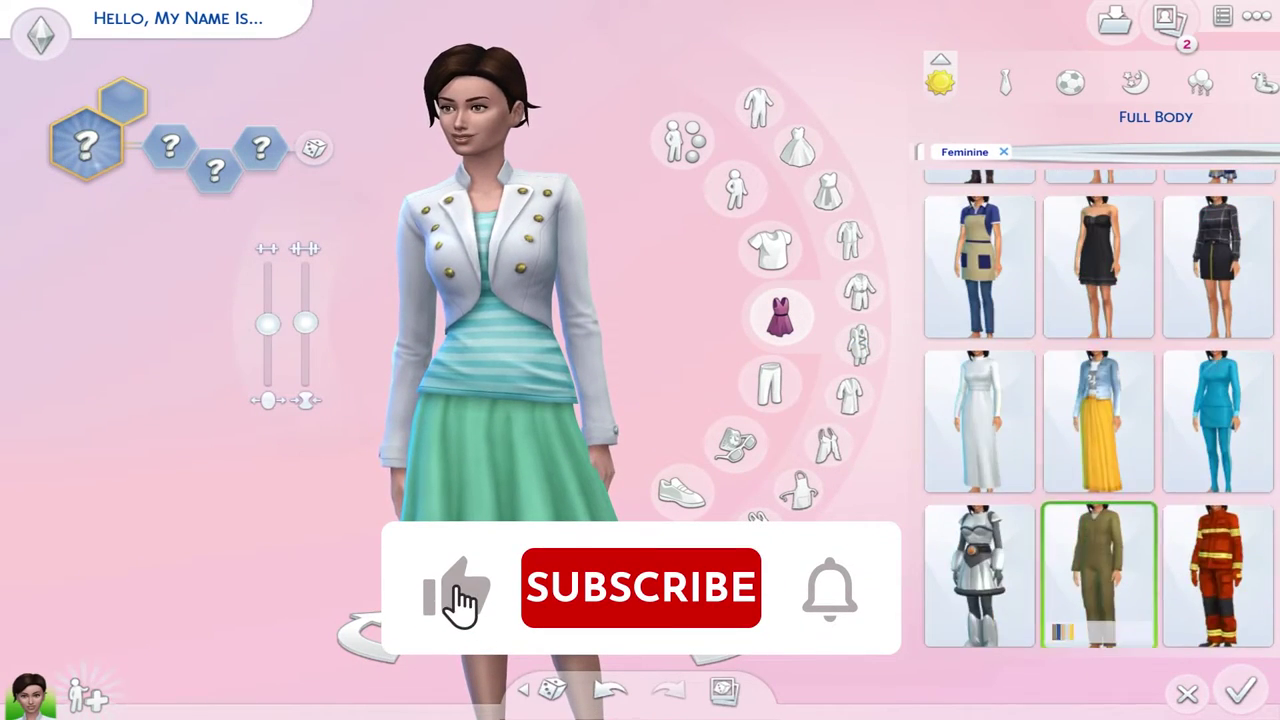
scroll(1099, 400, "up", 3)
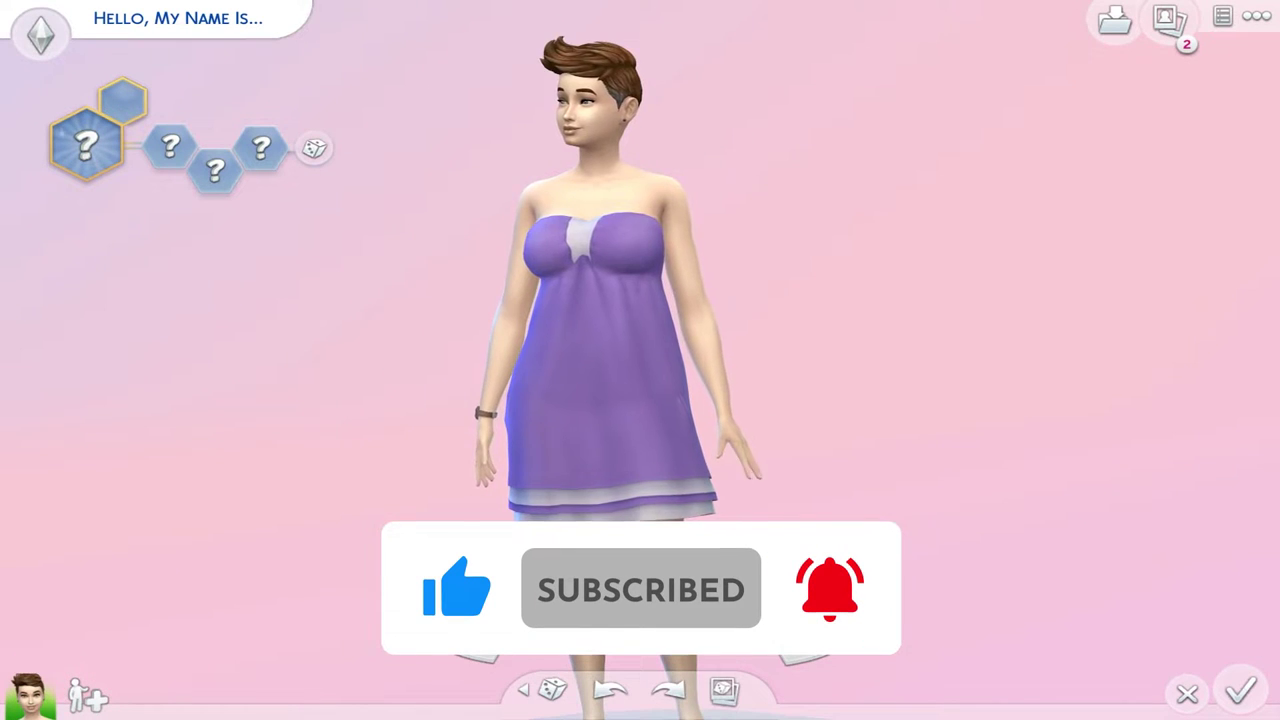
Push the Sim's belly outward, then reopen and scroll the full-body outfits
left_click_drag(665, 455, 640, 455)
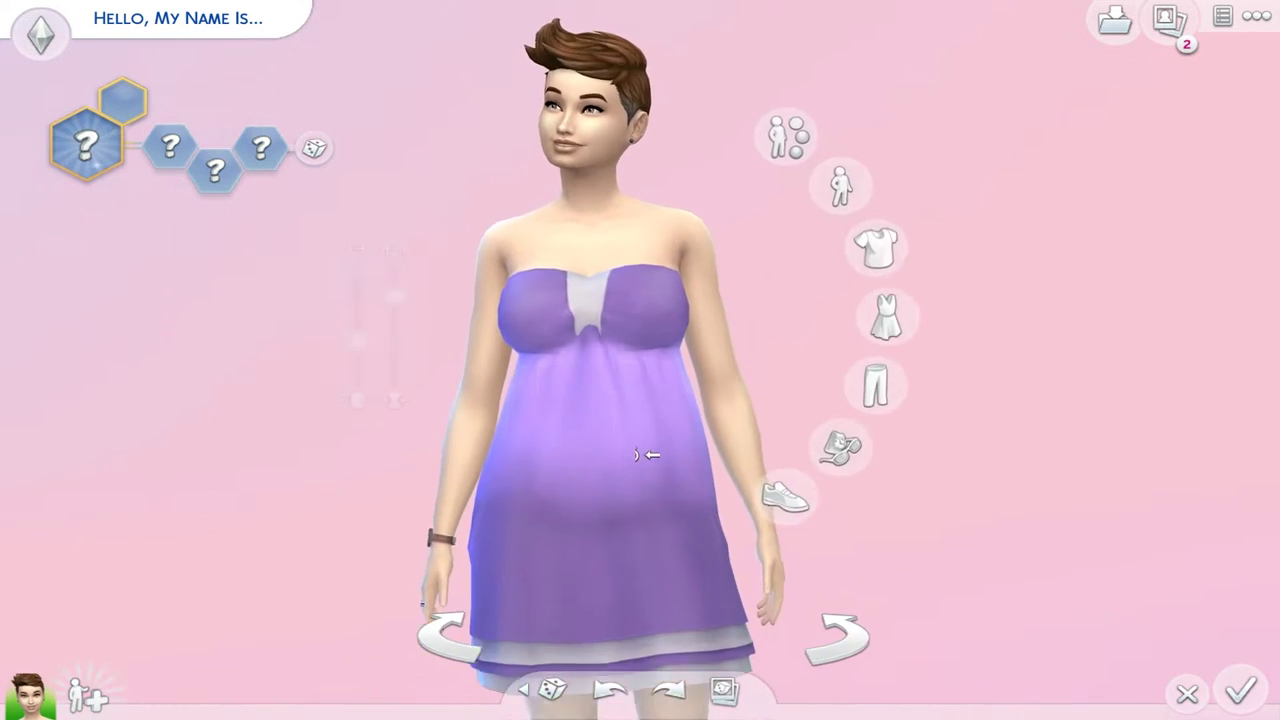
left_click(780, 316)
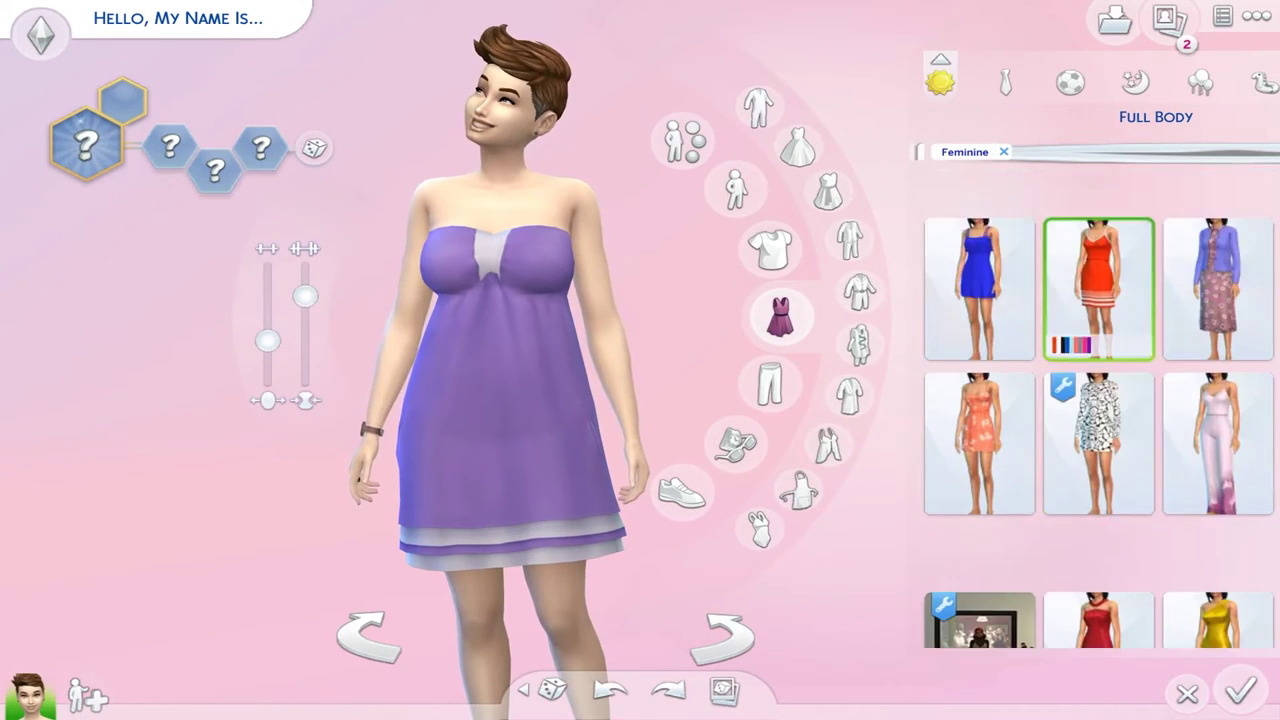
scroll(1100, 420, "down", 5)
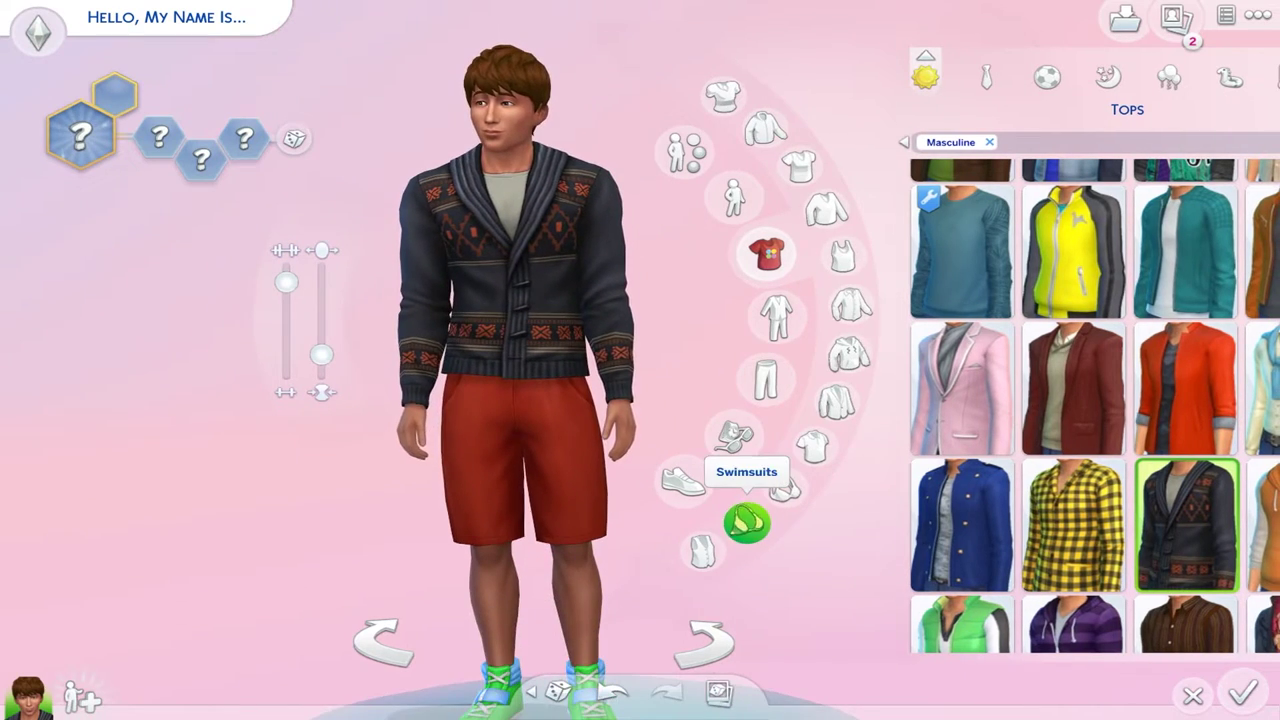
Put the dark patterned cardigan back on the Sim and copy the More_CAS_Columns package file
scroll(543, 437, "up", 3)
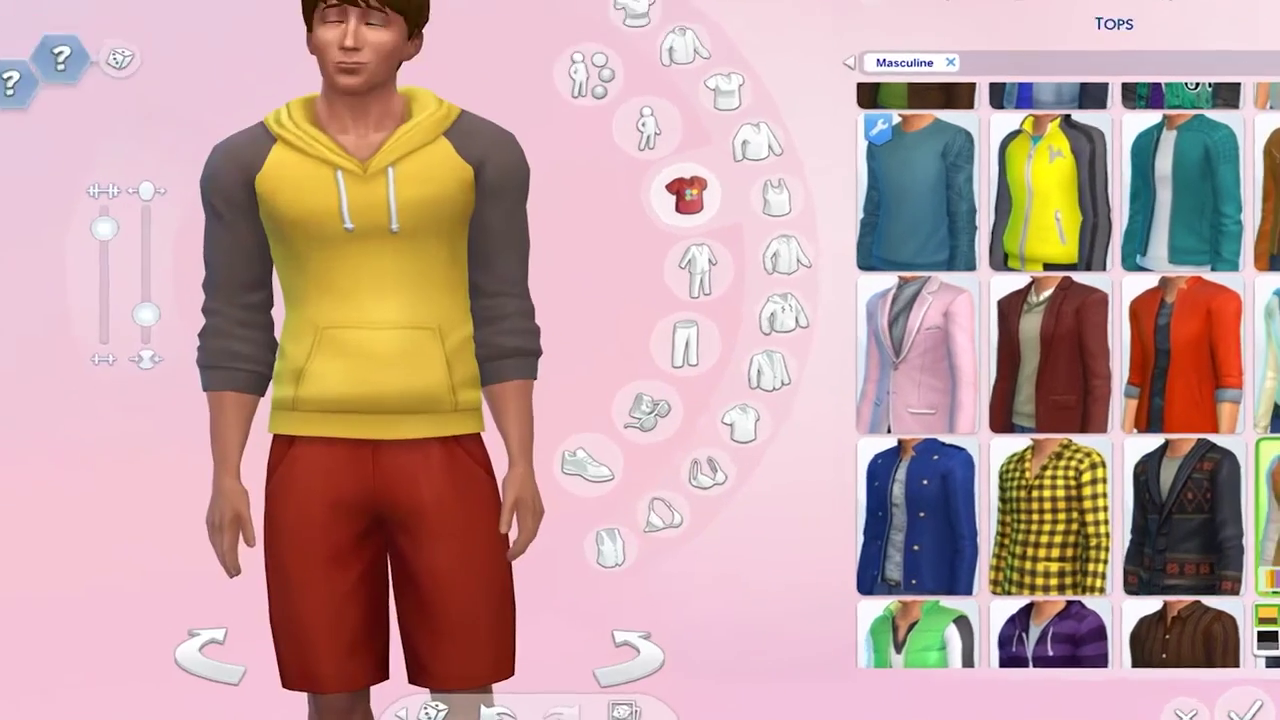
left_click(1183, 515)
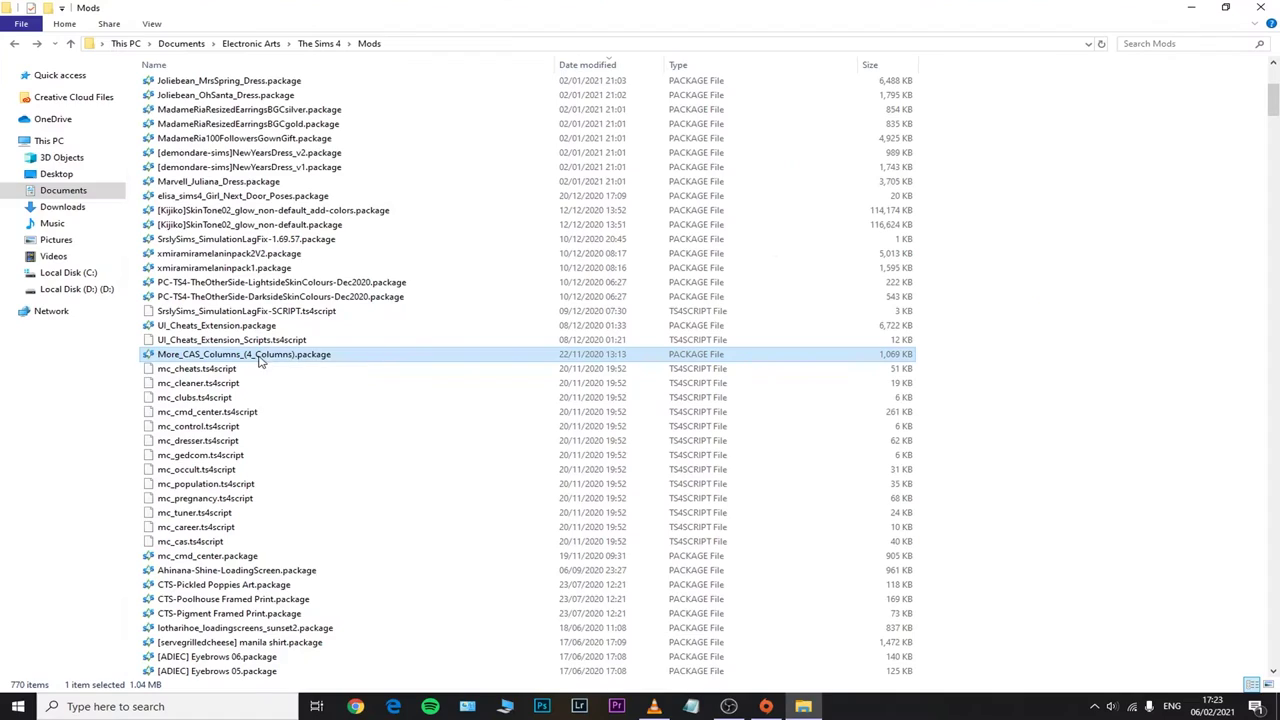
right_click(262, 353)
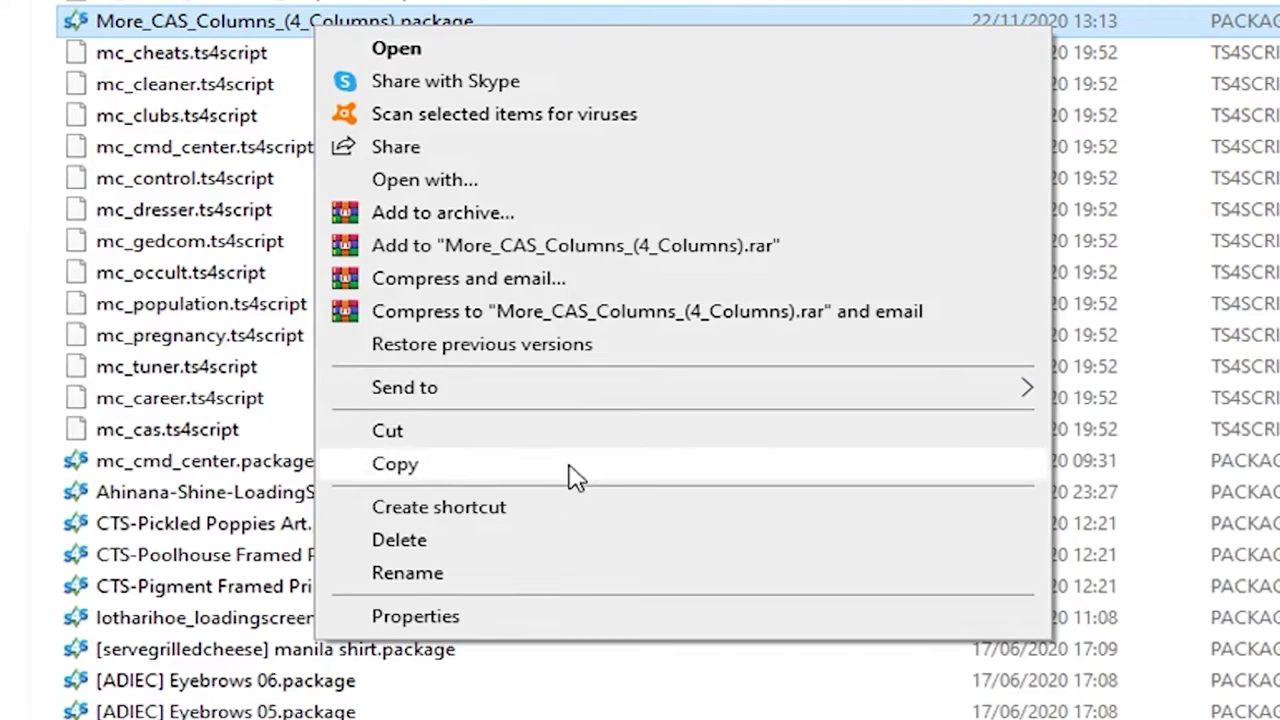
left_click(443, 549)
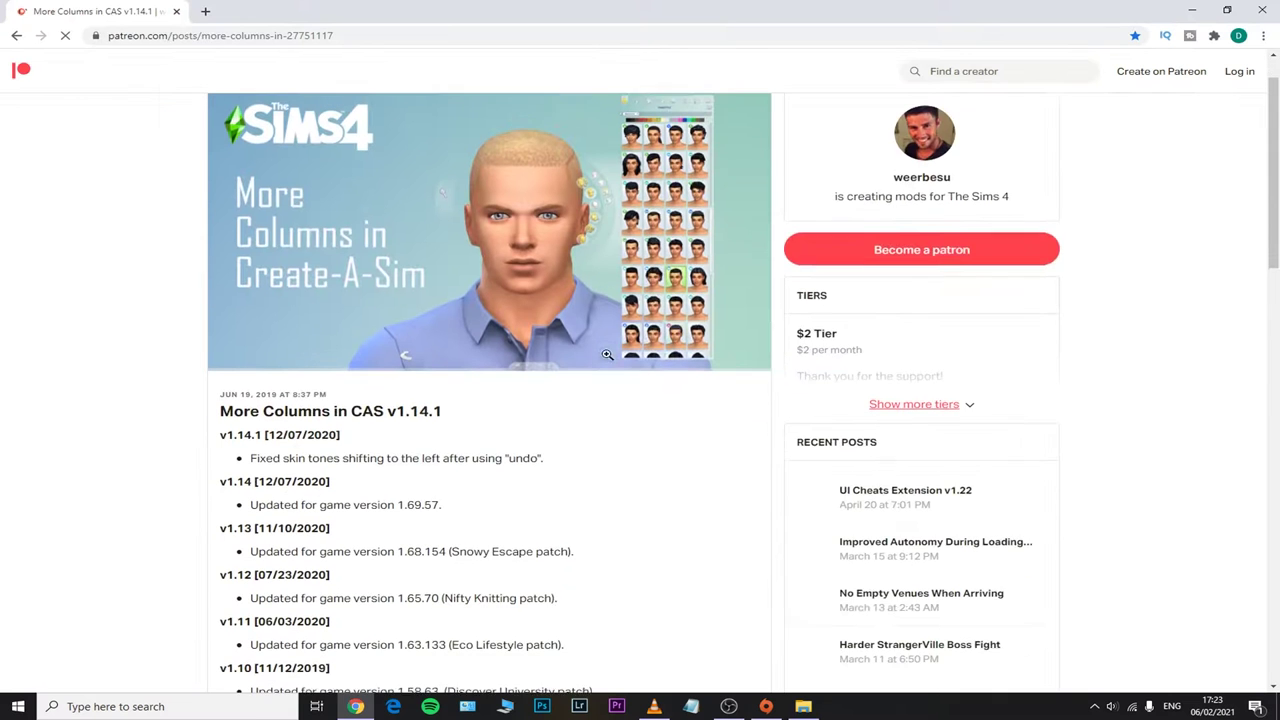
Highlight the v1.14.1 [12/07/2020] version line and scroll through the description and warning
left_click_drag(298, 428, 211, 437)
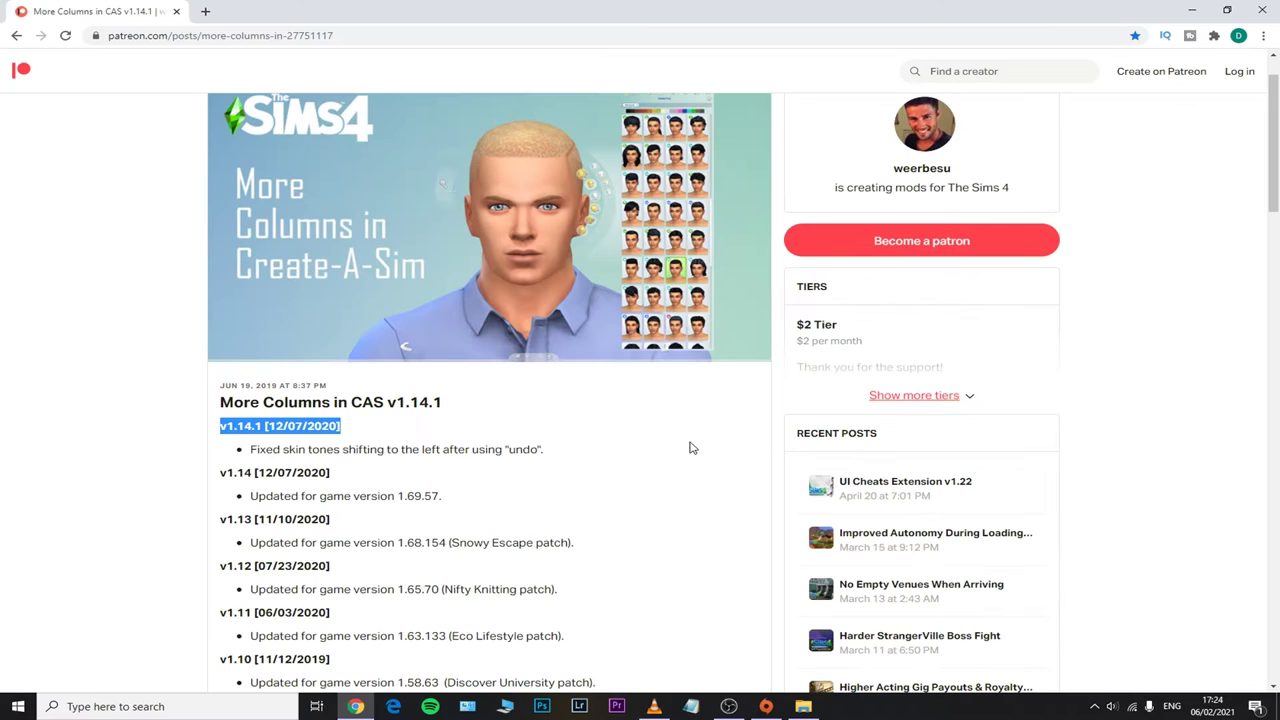
scroll(689, 448, "down", 10)
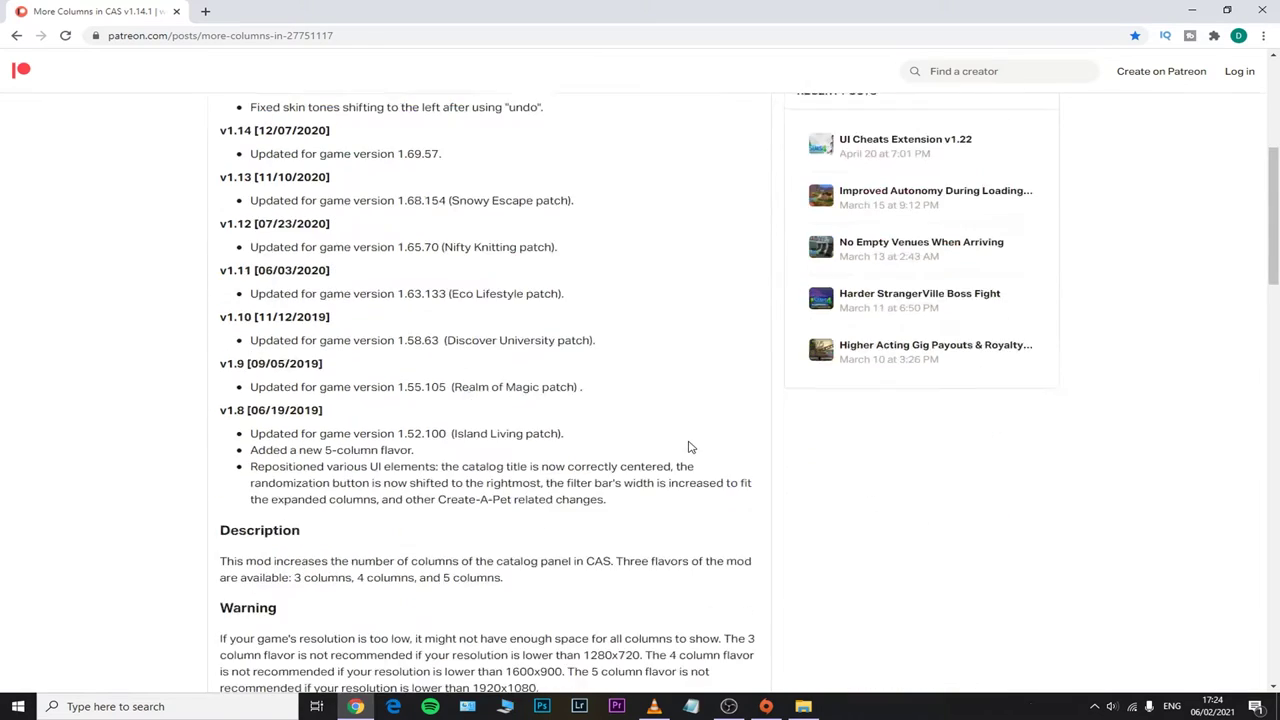
scroll(517, 408, "up", 2)
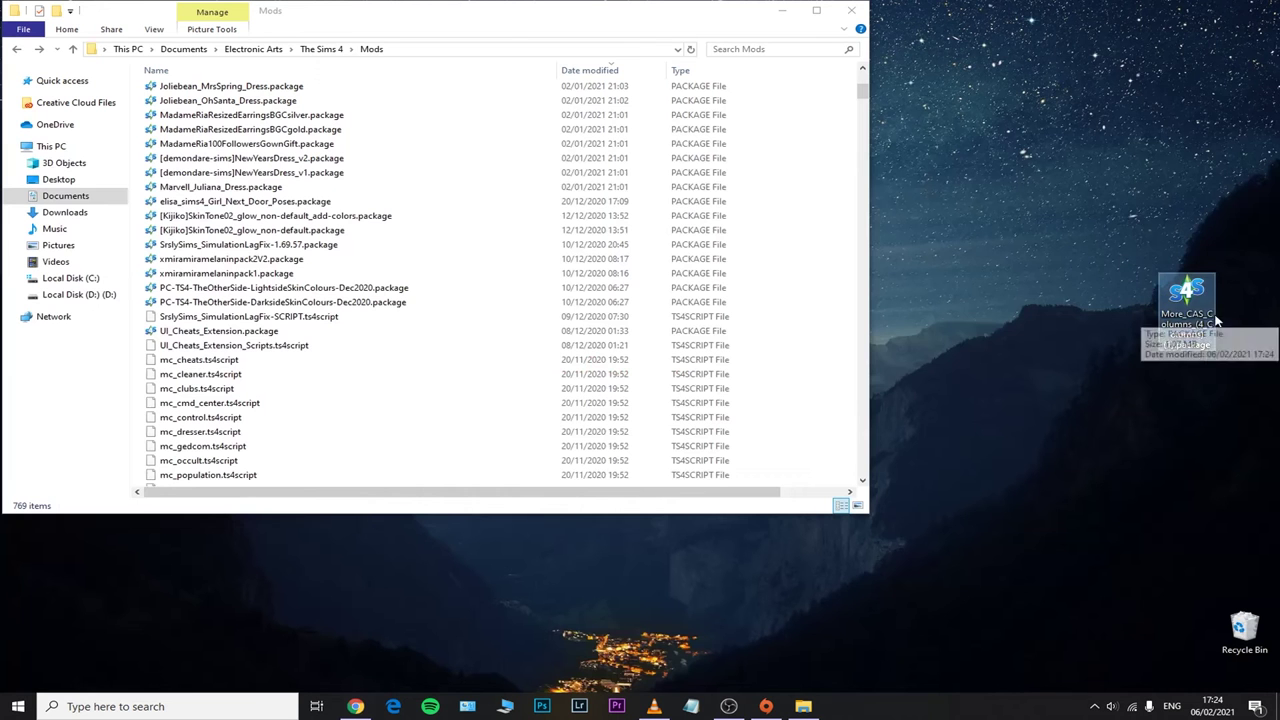
Move the new More_CAS_Columns package into Mods, delete both old UI_Cheats_Extension files, and add v1.22
left_click_drag(815, 234, 815, 236)
left_click(784, 335)
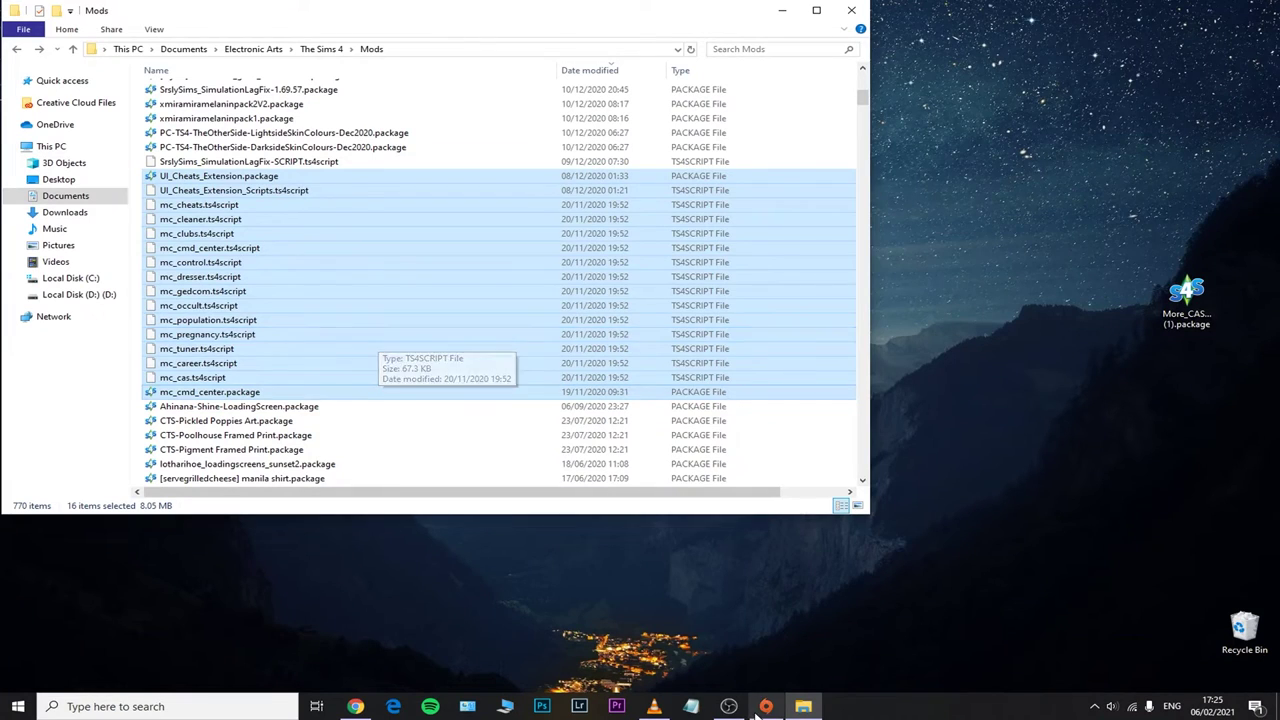
left_click(218, 176)
left_click(233, 190, "shift")
right_click(213, 182)
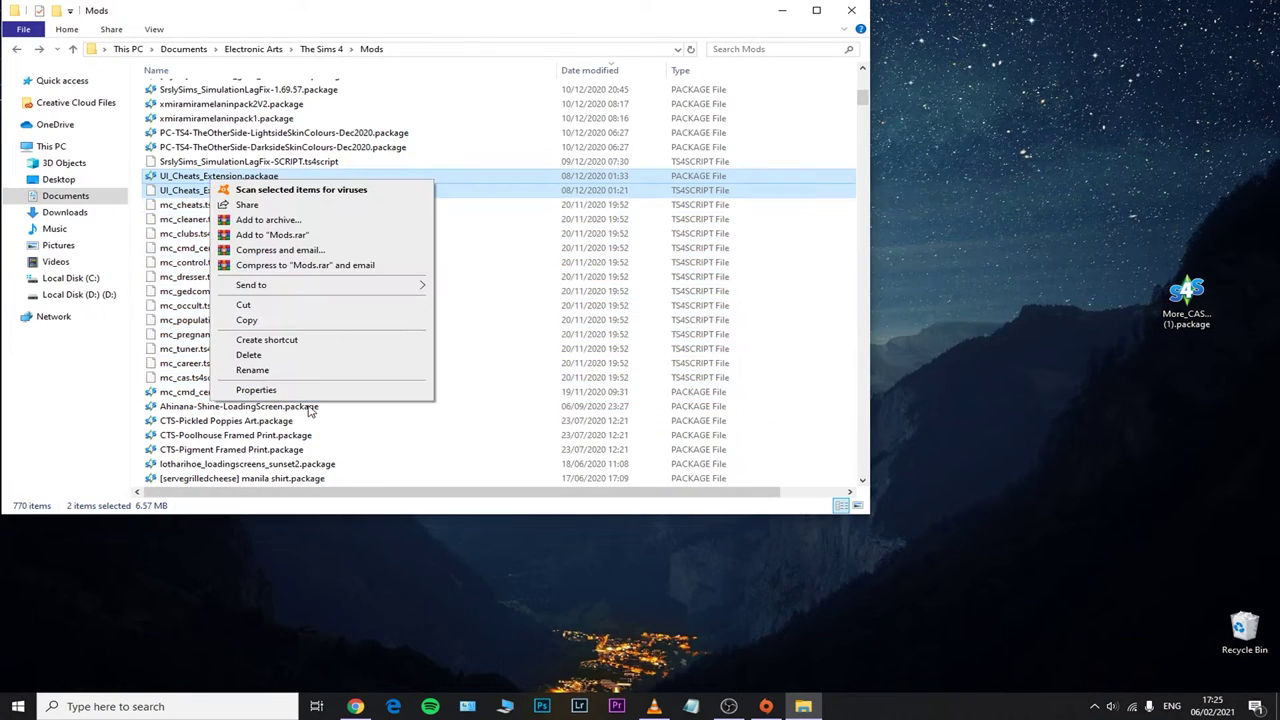
left_click(249, 355)
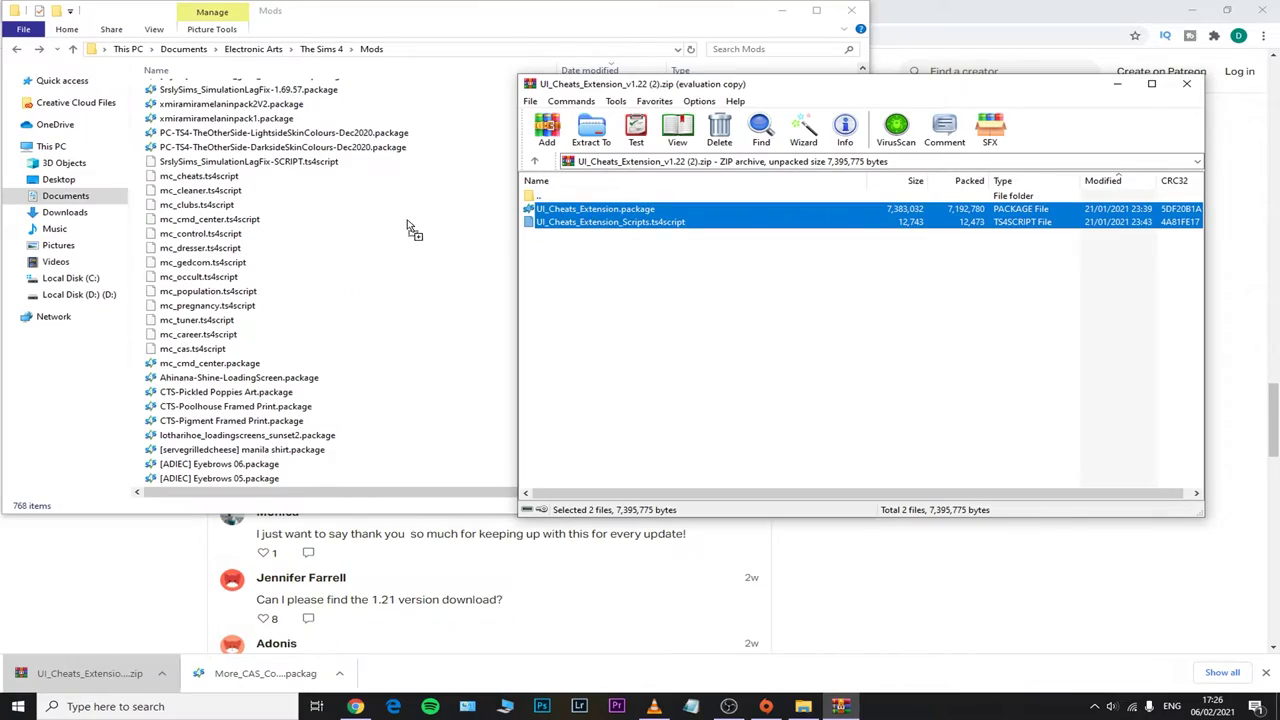
left_click_drag(410, 228, 400, 220)
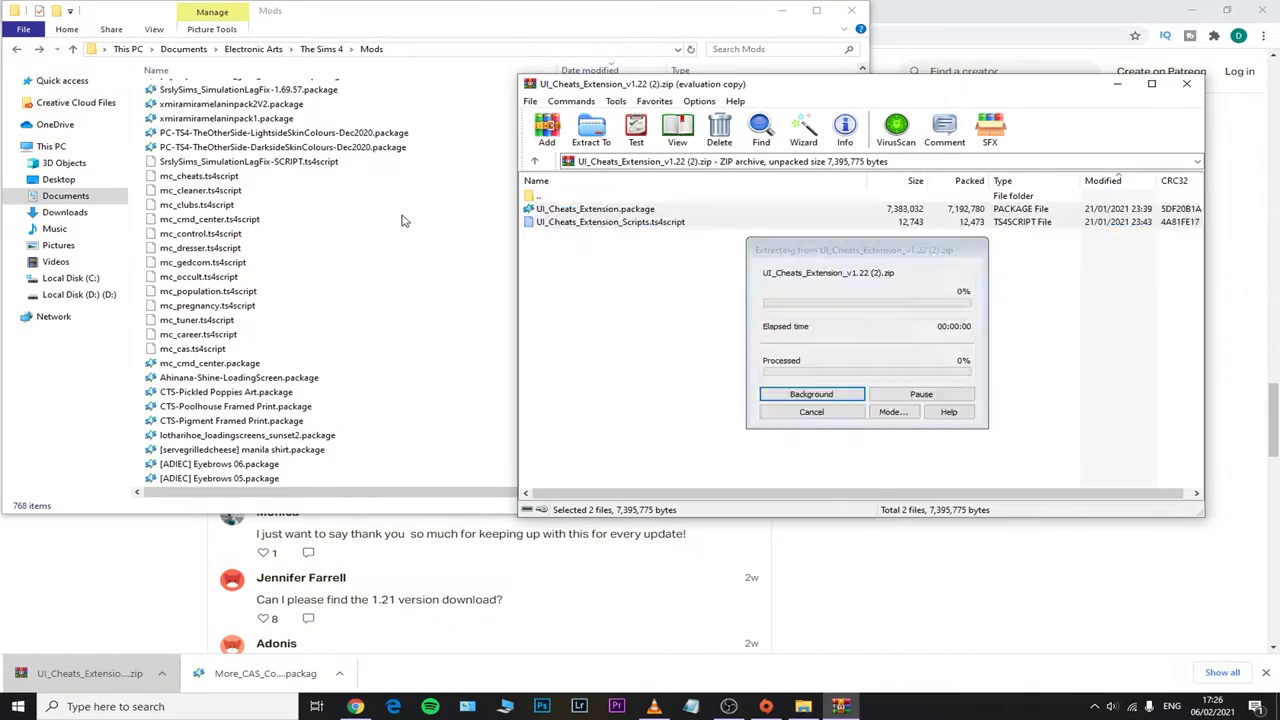
scroll(300, 200, "up", 2)
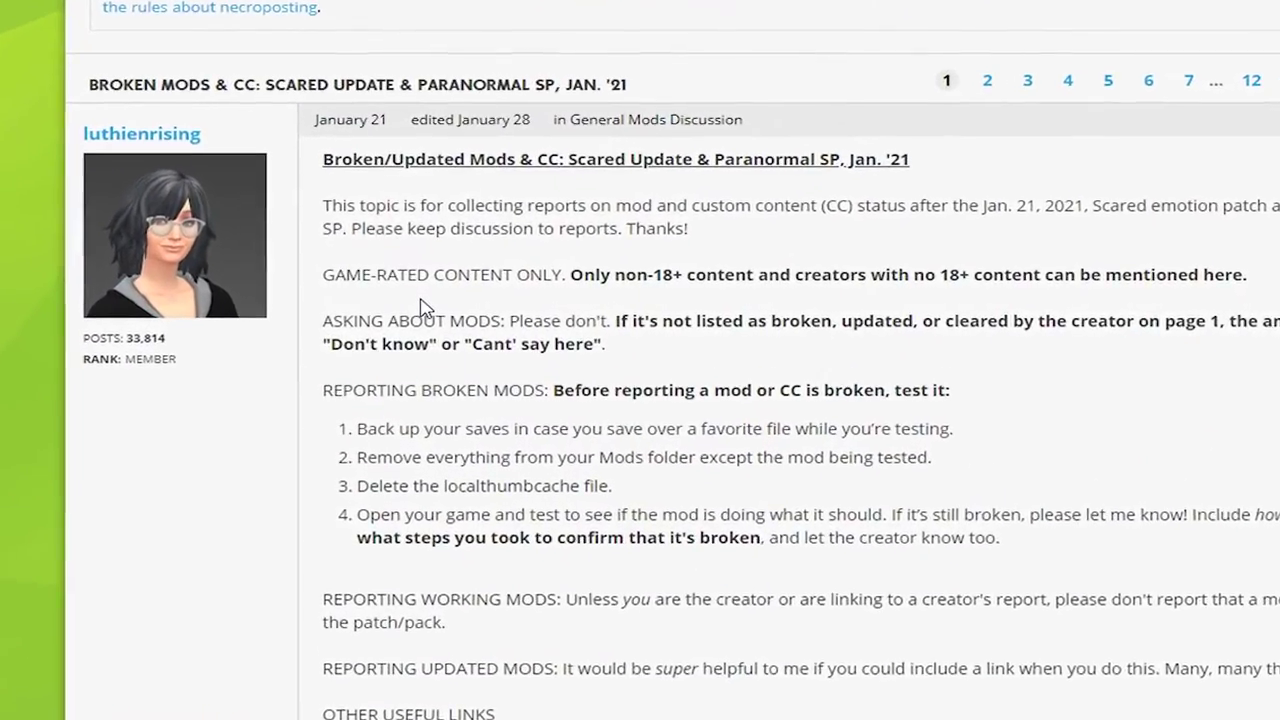
scroll(407, 307, "down", 6)
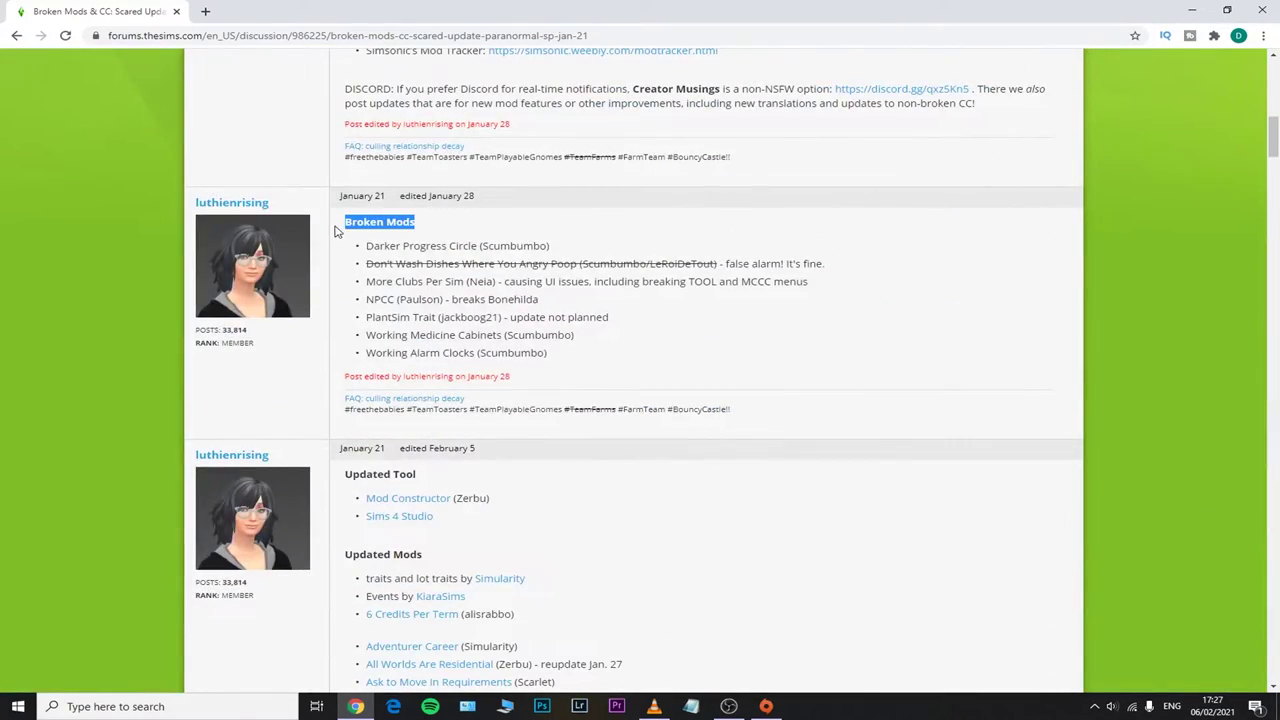
scroll(571, 398, "down", 3)
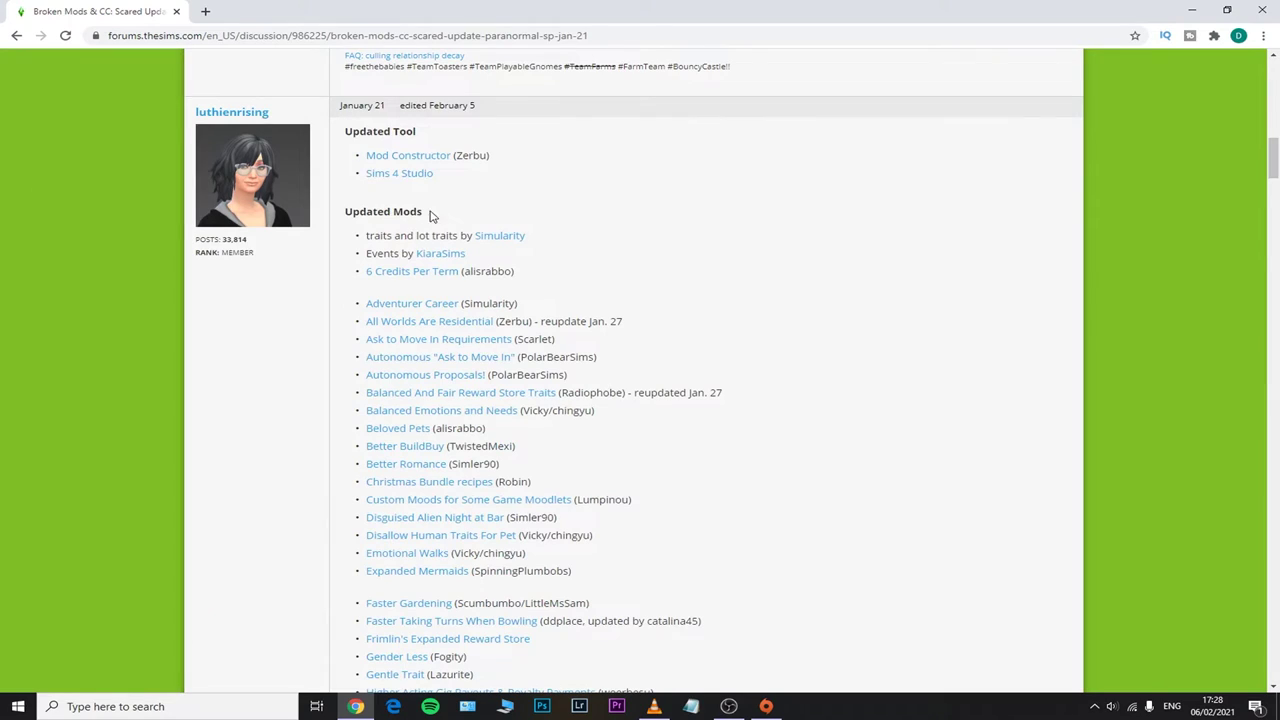
scroll(562, 232, "down", 14)
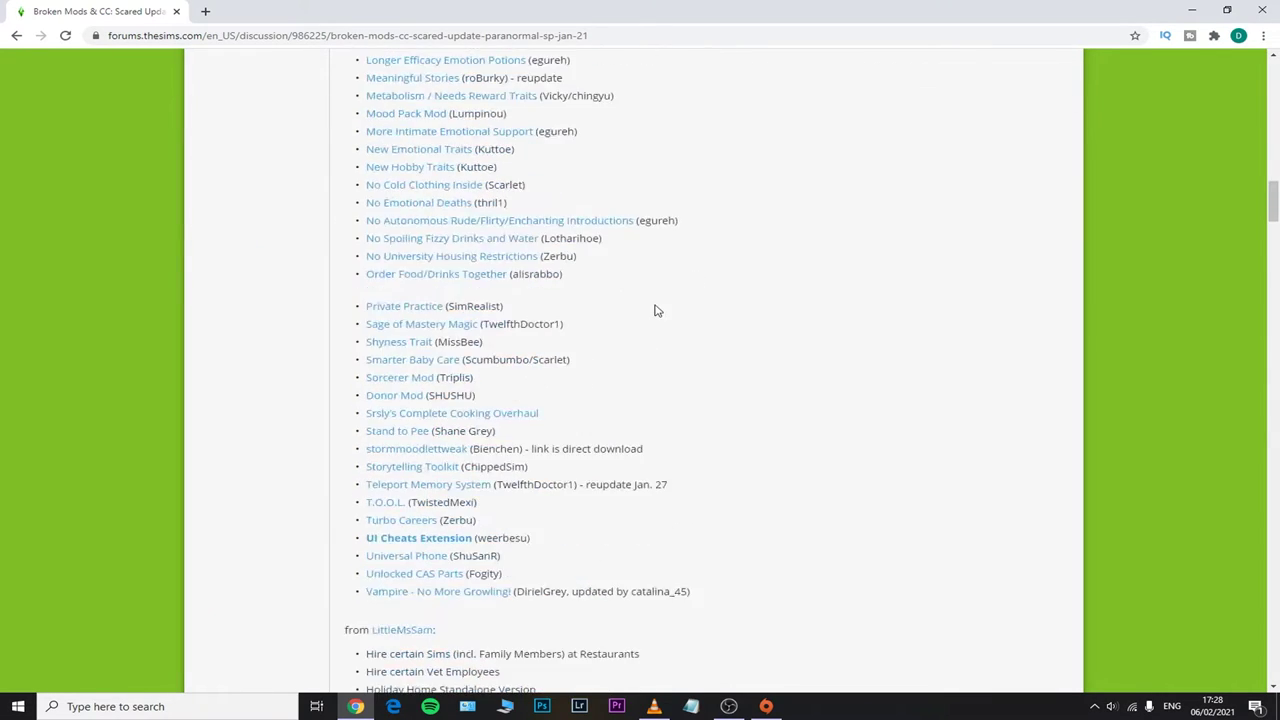
scroll(658, 318, "down", 9)
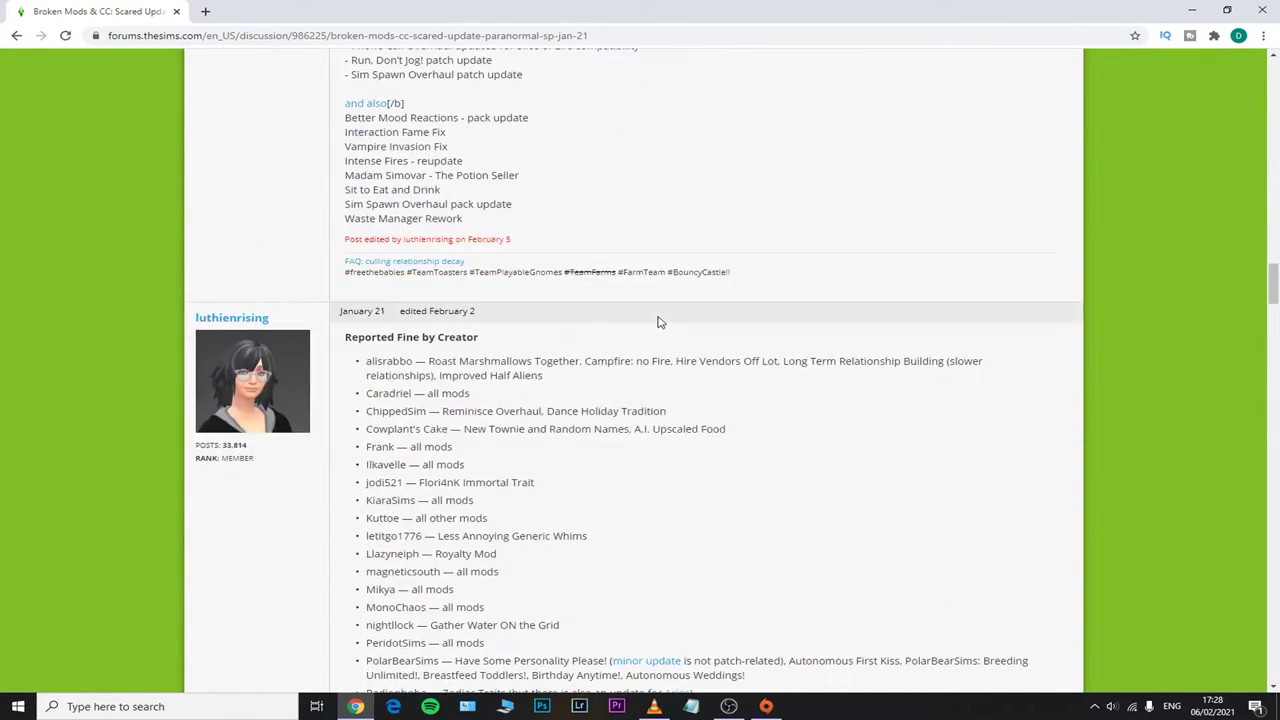
scroll(652, 328, "down", 7)
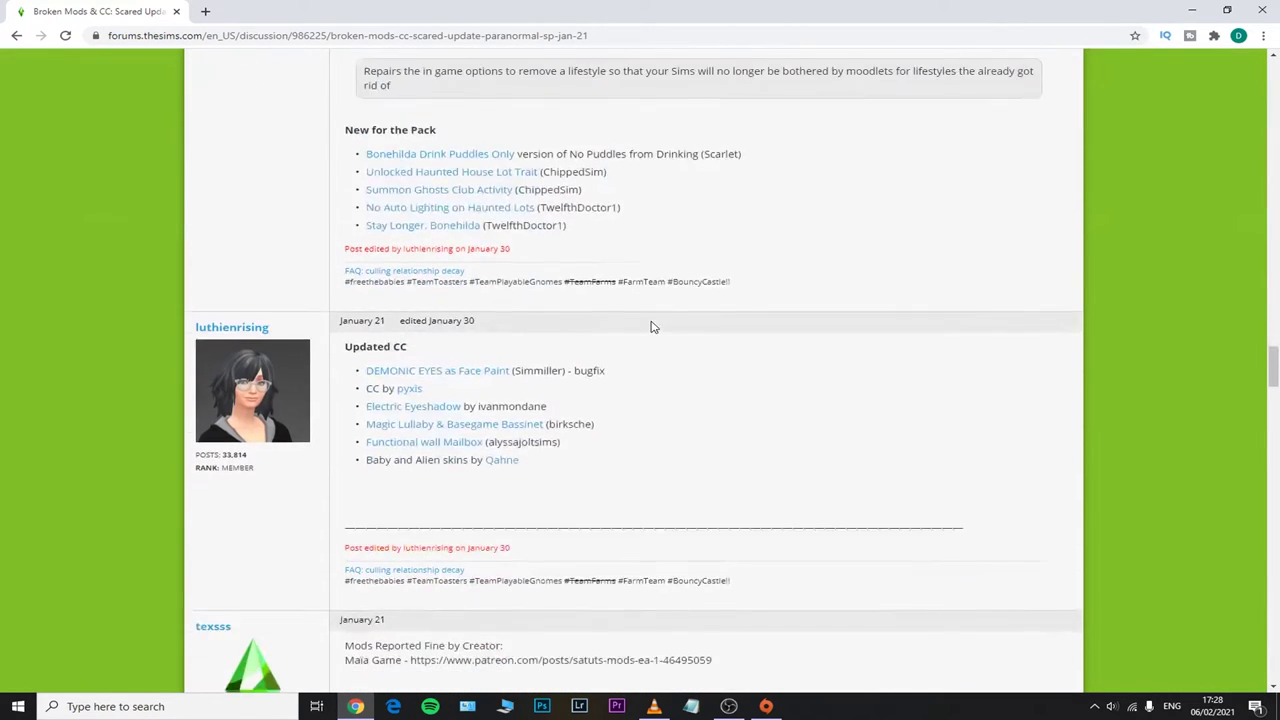
scroll(650, 325, "down", 2)
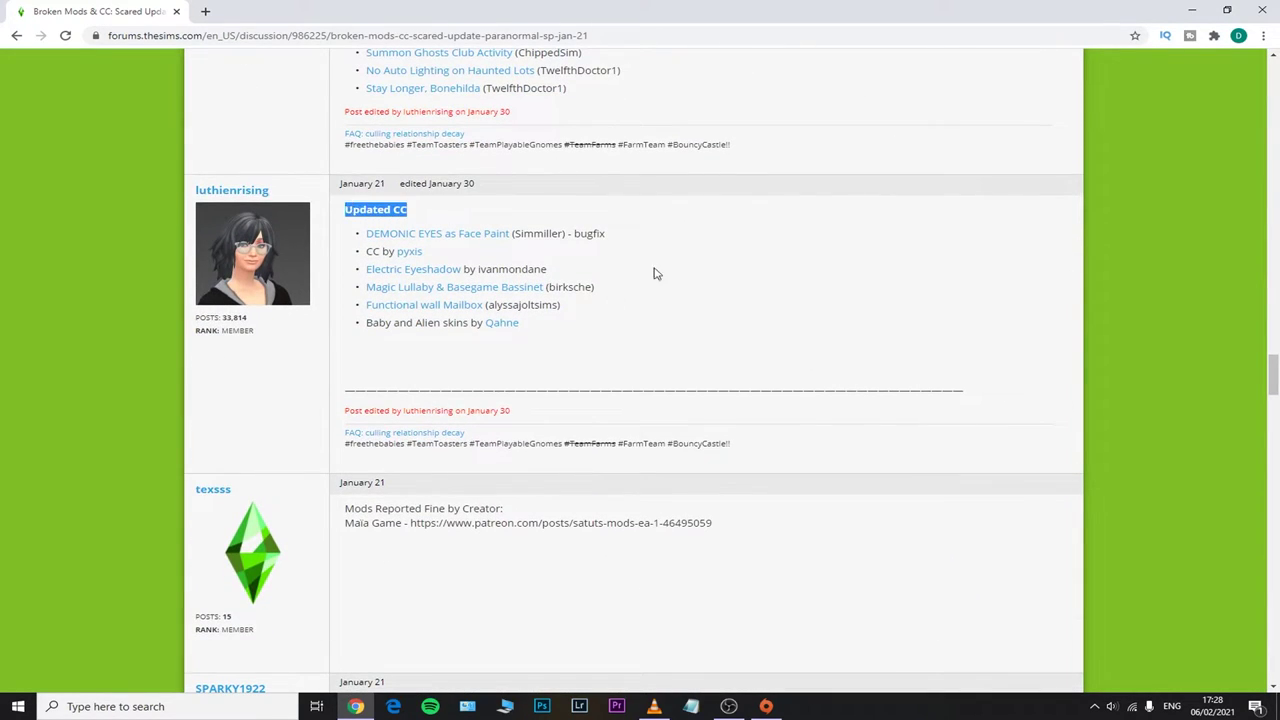
scroll(655, 272, "down", 9)
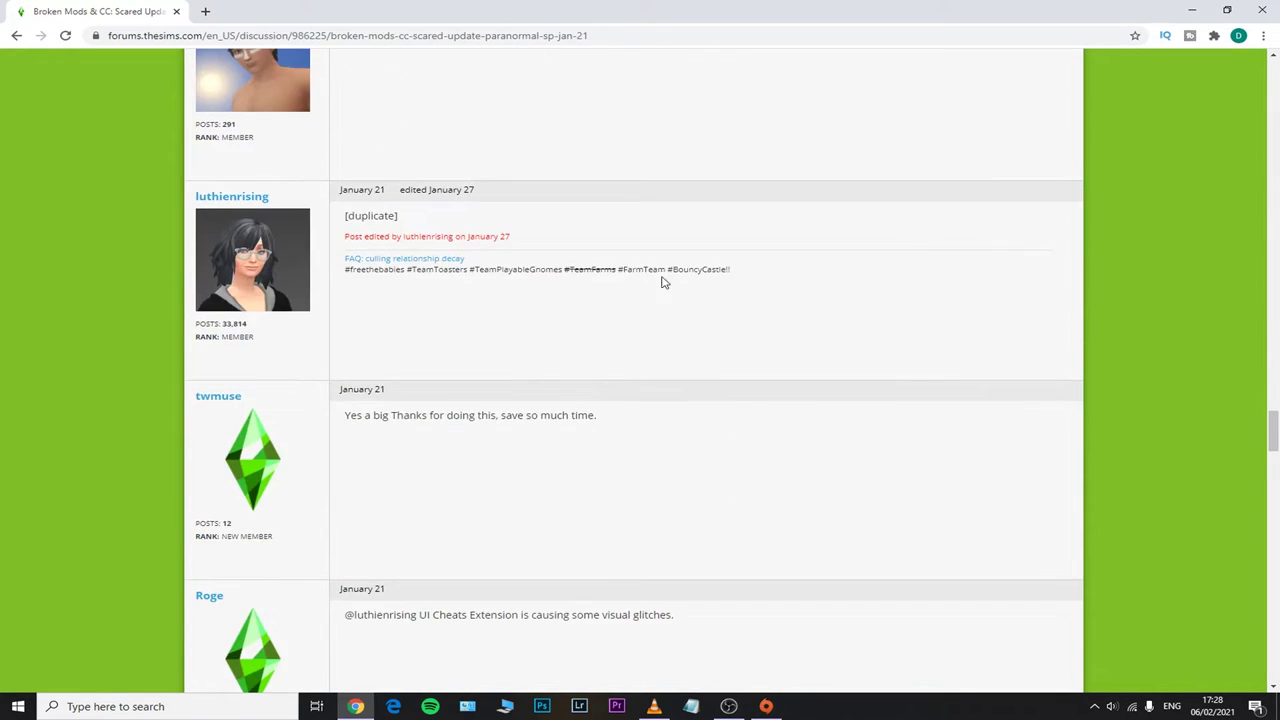
scroll(661, 283, "down", 5)
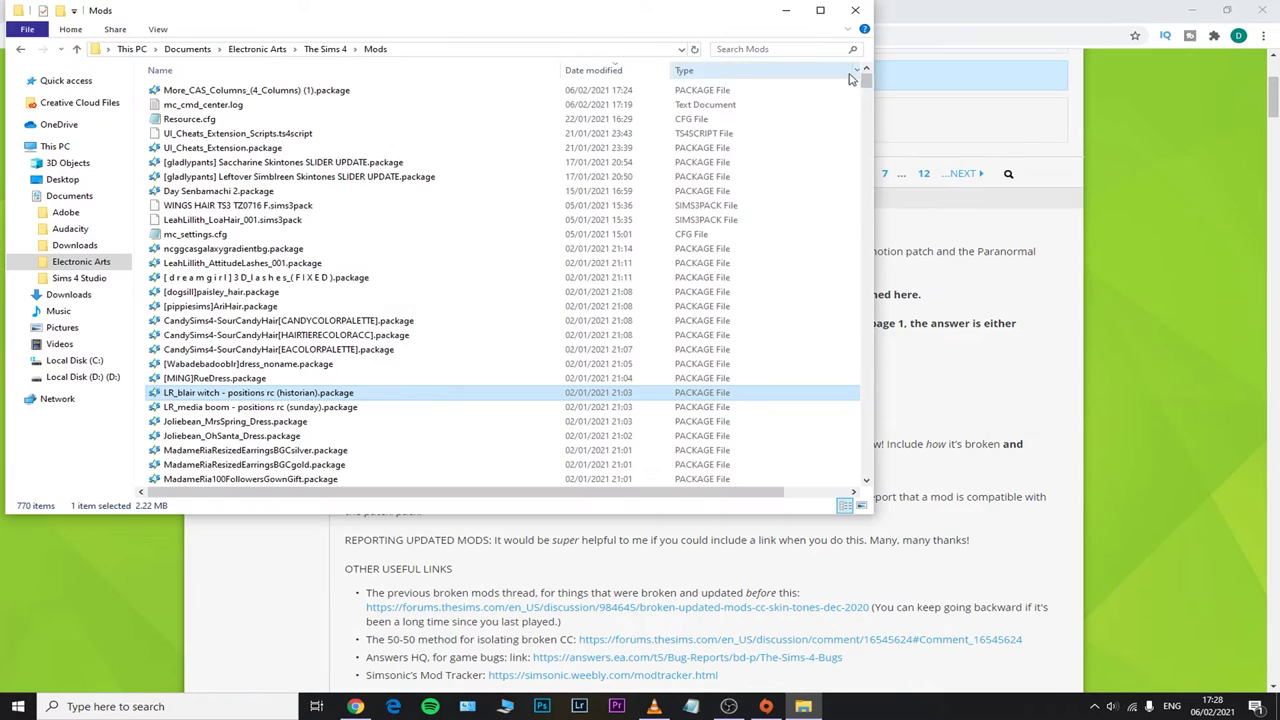
scroll(823, 137, "up", 20)
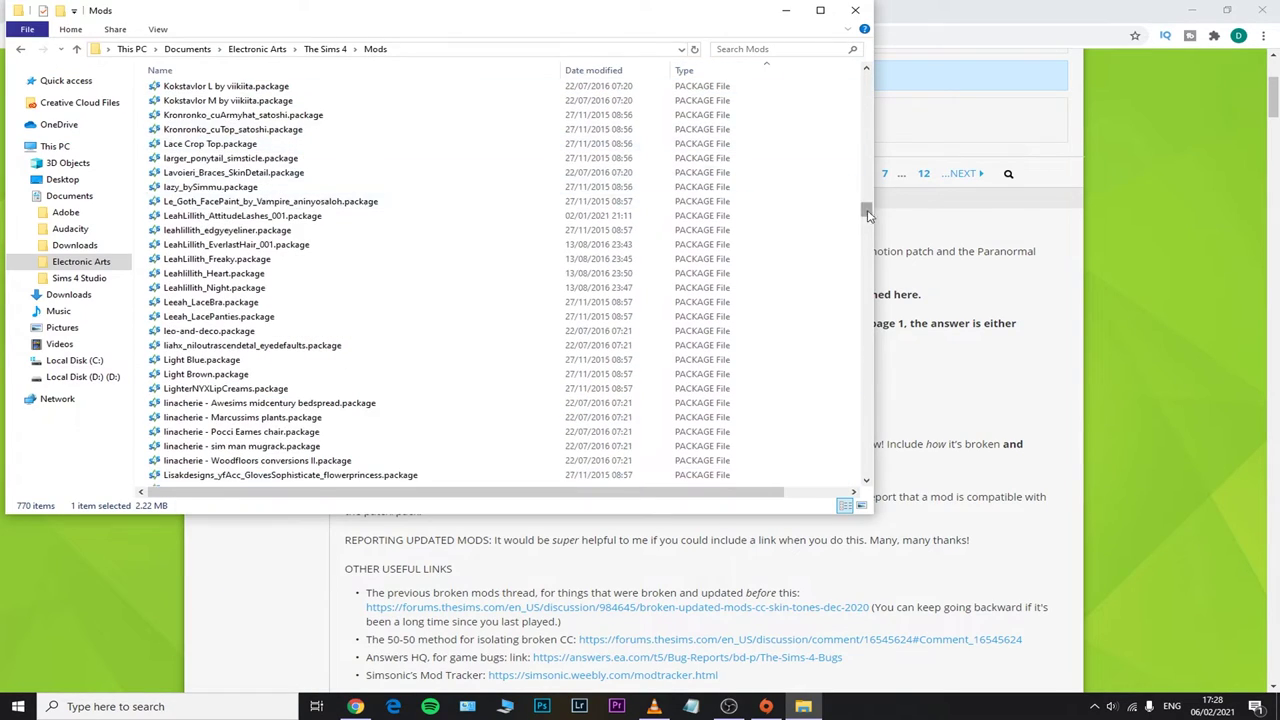
left_click_drag(866, 208, 868, 78)
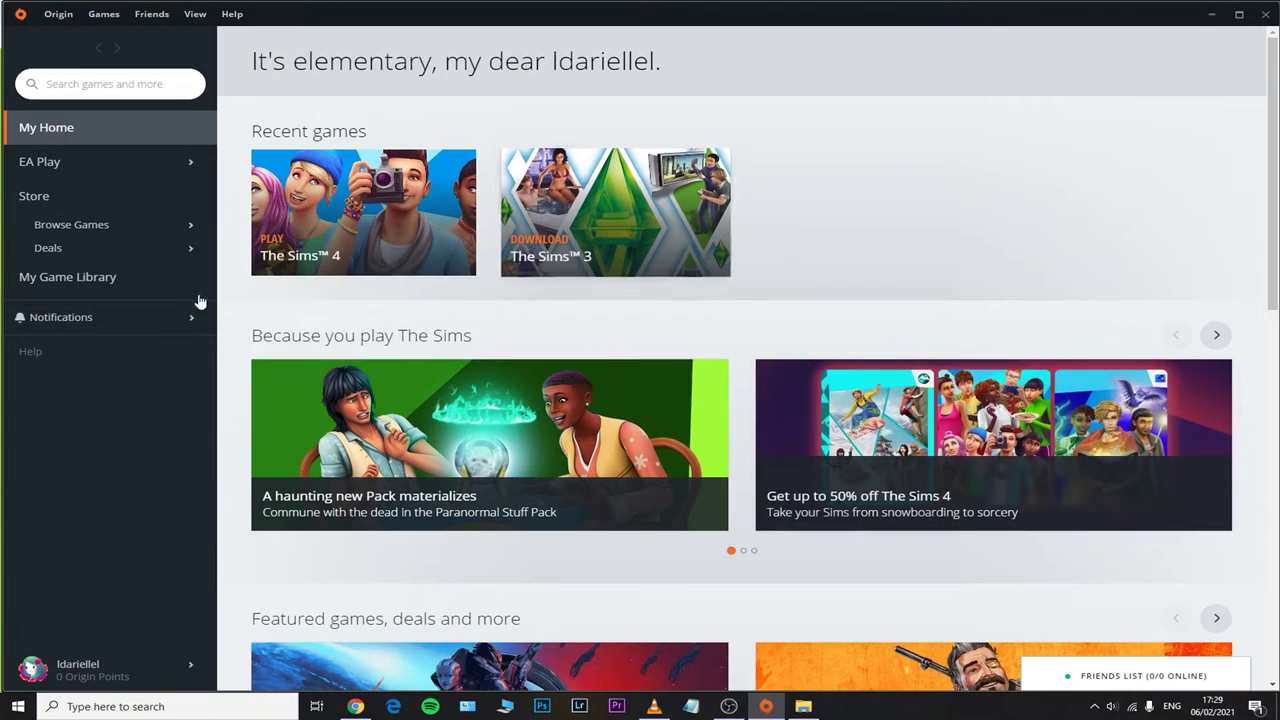
mouse_move(72, 313)
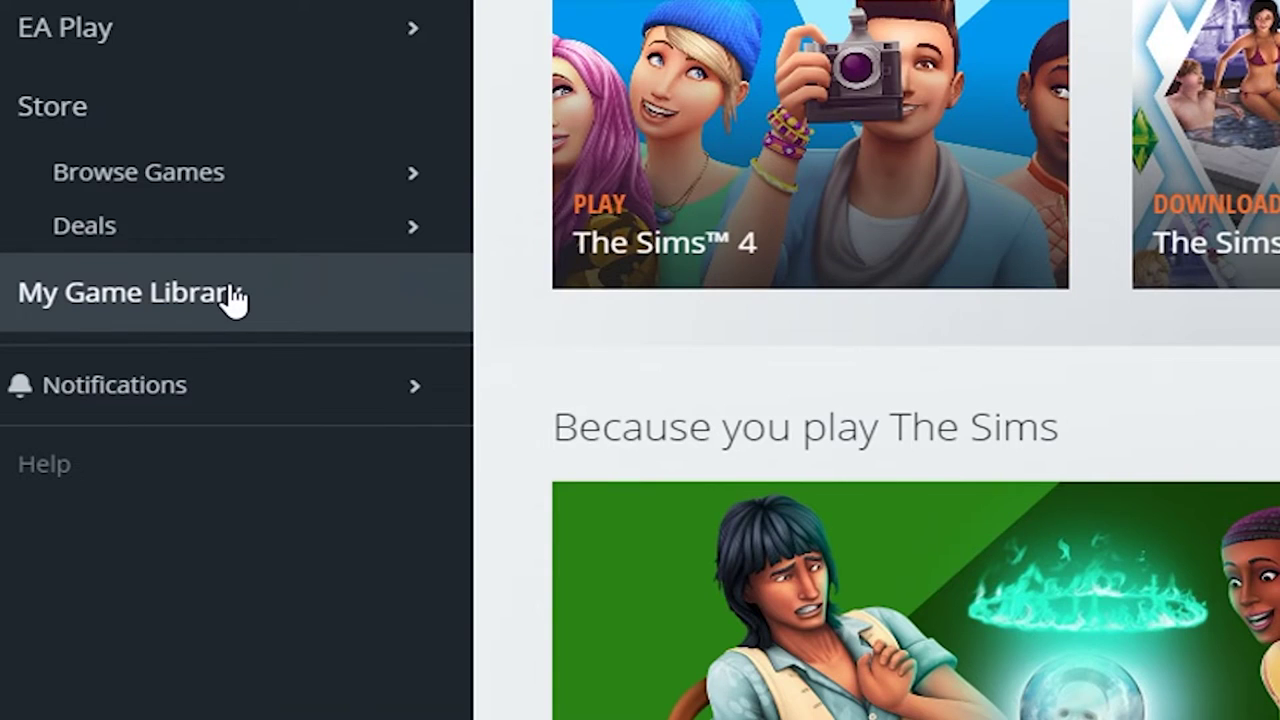
Repair The Sims 4 from the Origin game library, then launch it with Play
left_click(232, 298)
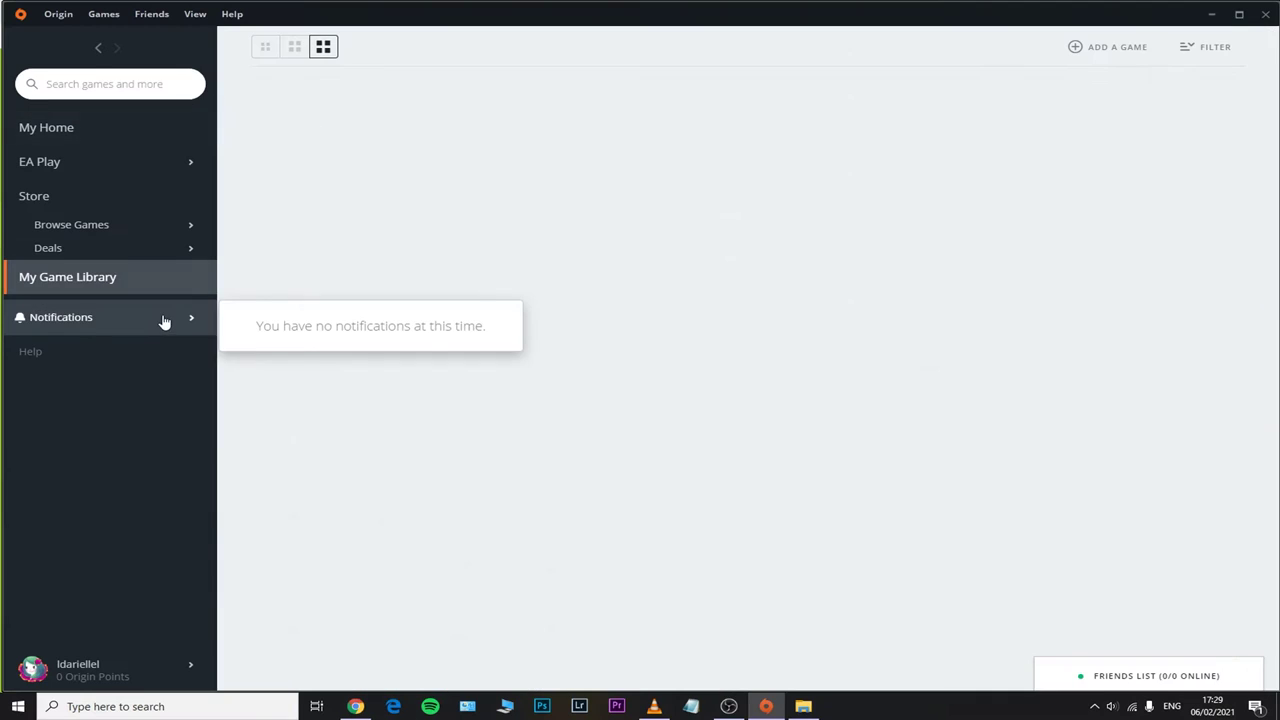
right_click(1244, 127)
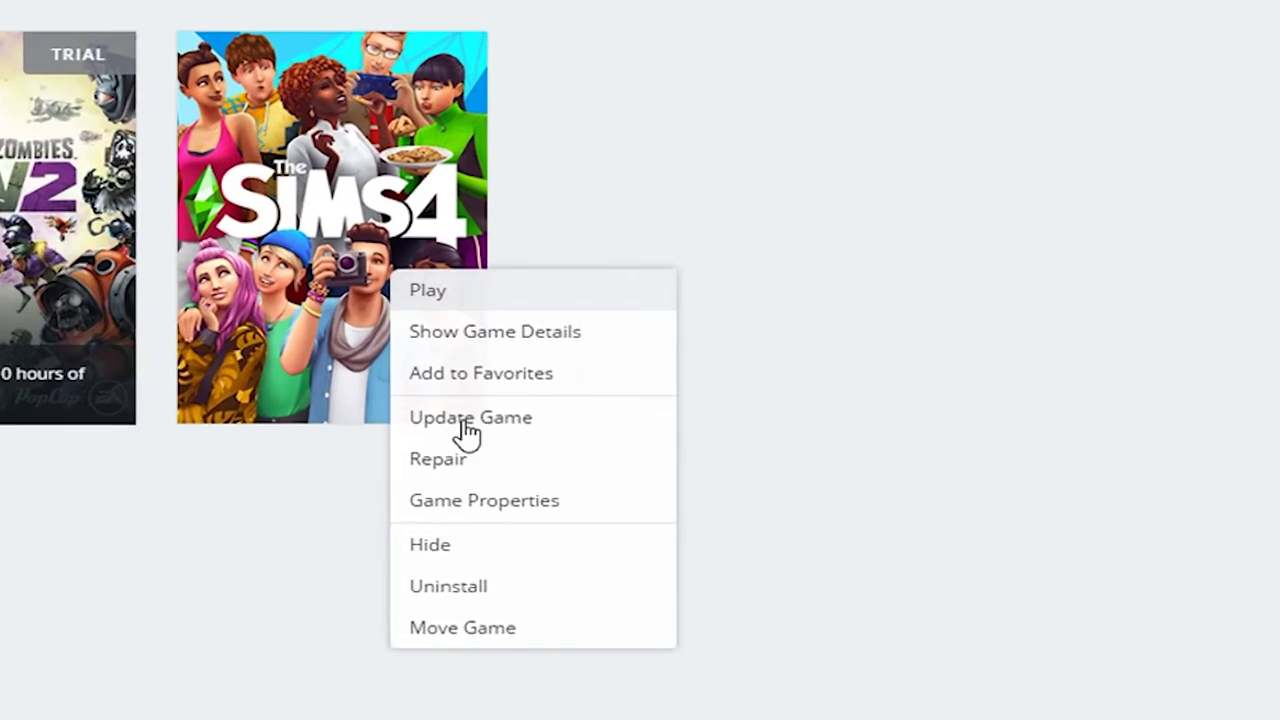
left_click(546, 372)
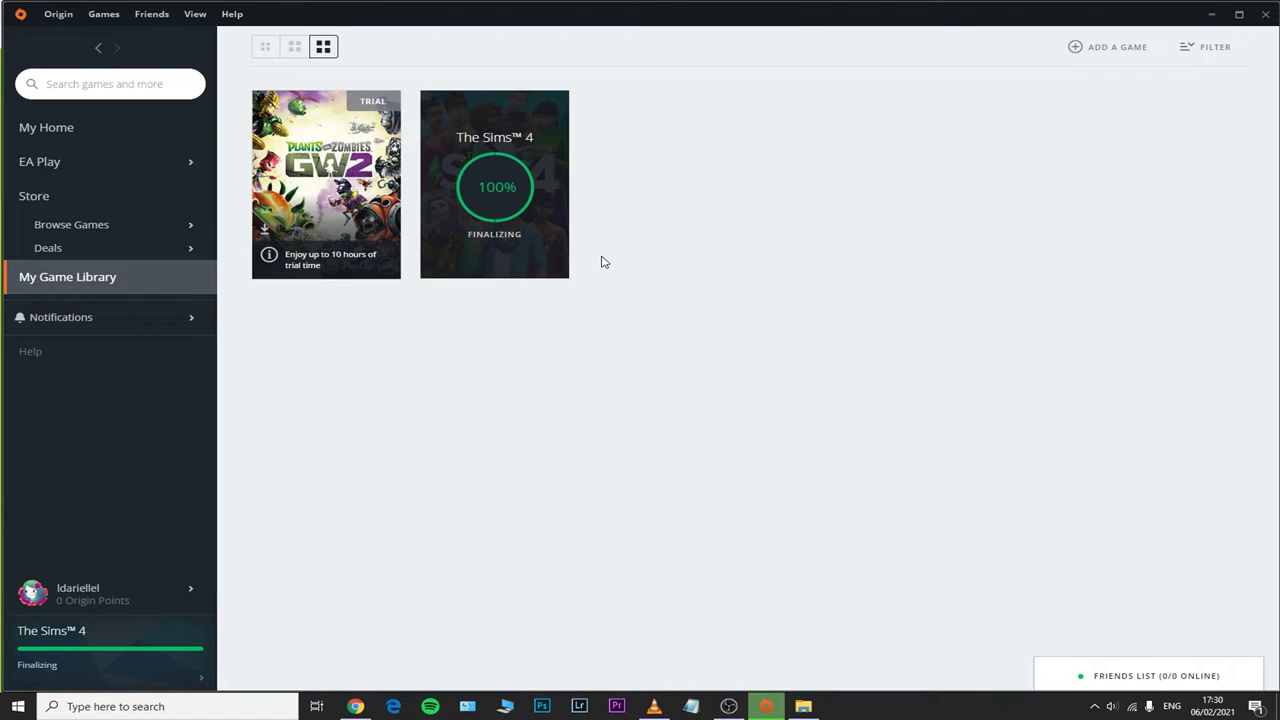
right_click(514, 221)
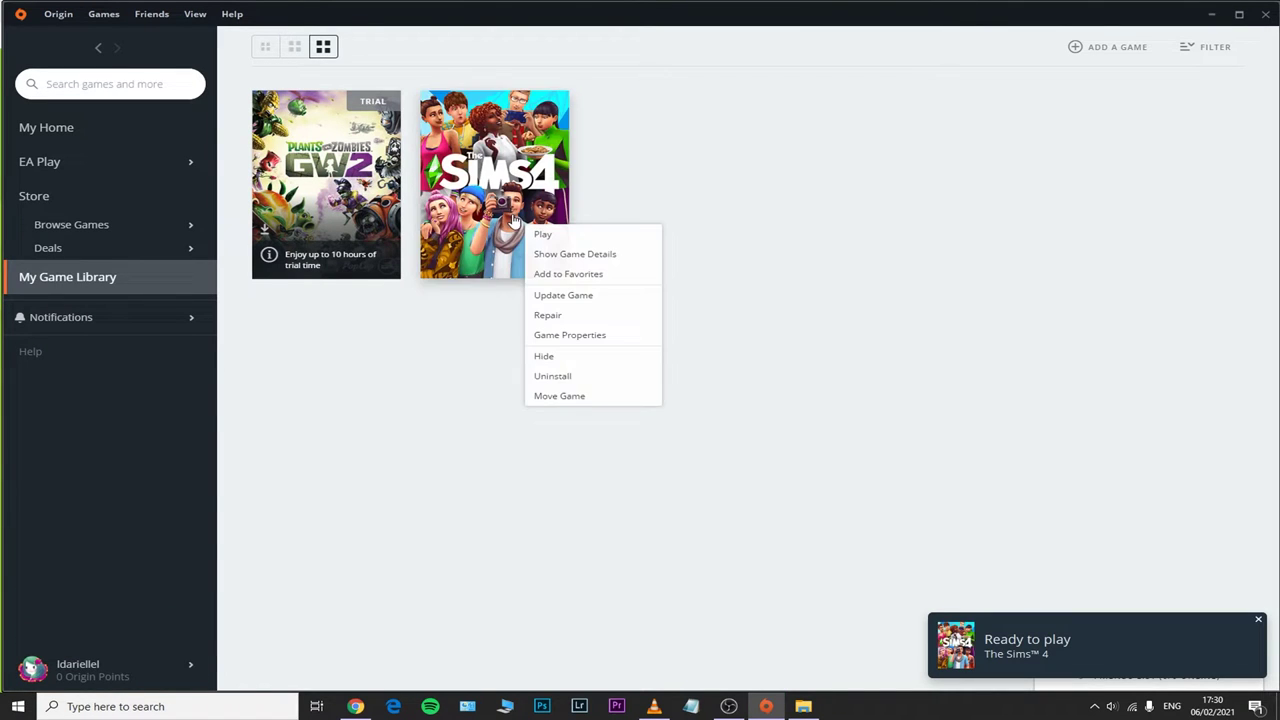
left_click(540, 234)
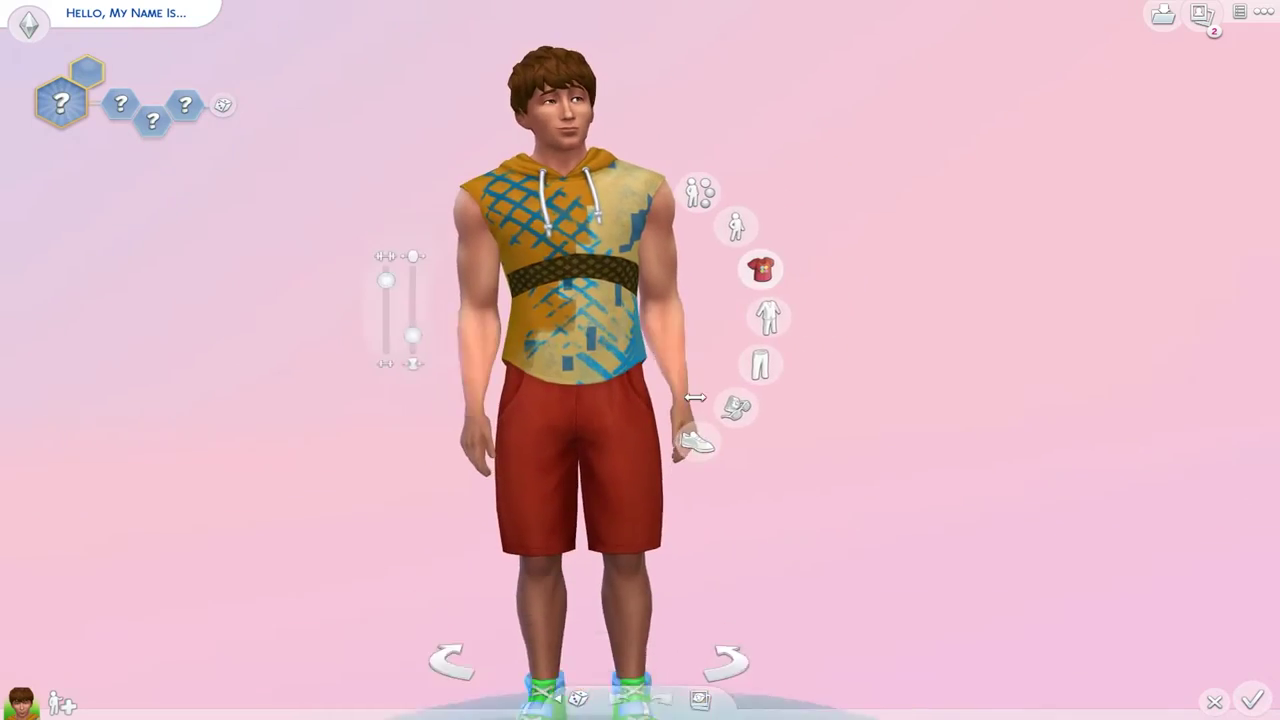
Dress the new Sim in the teal sweater, then open Game Options from the options menu
left_click(695, 398)
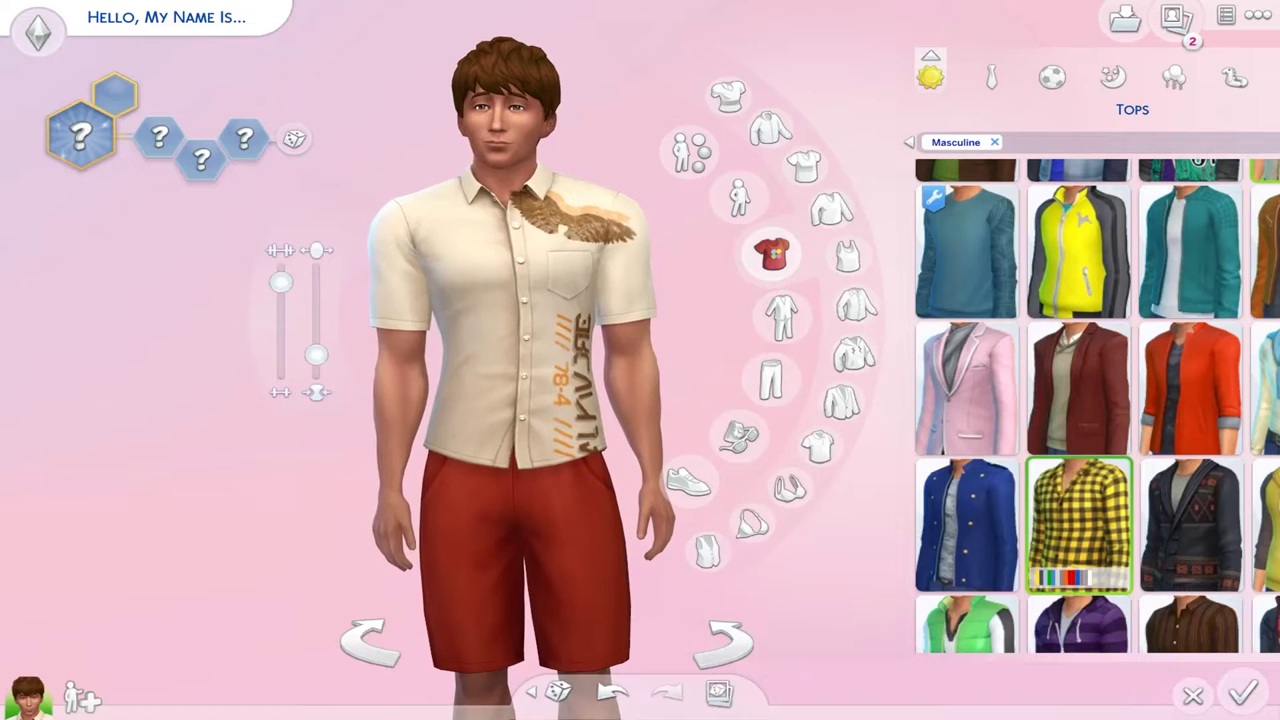
left_click(965, 250)
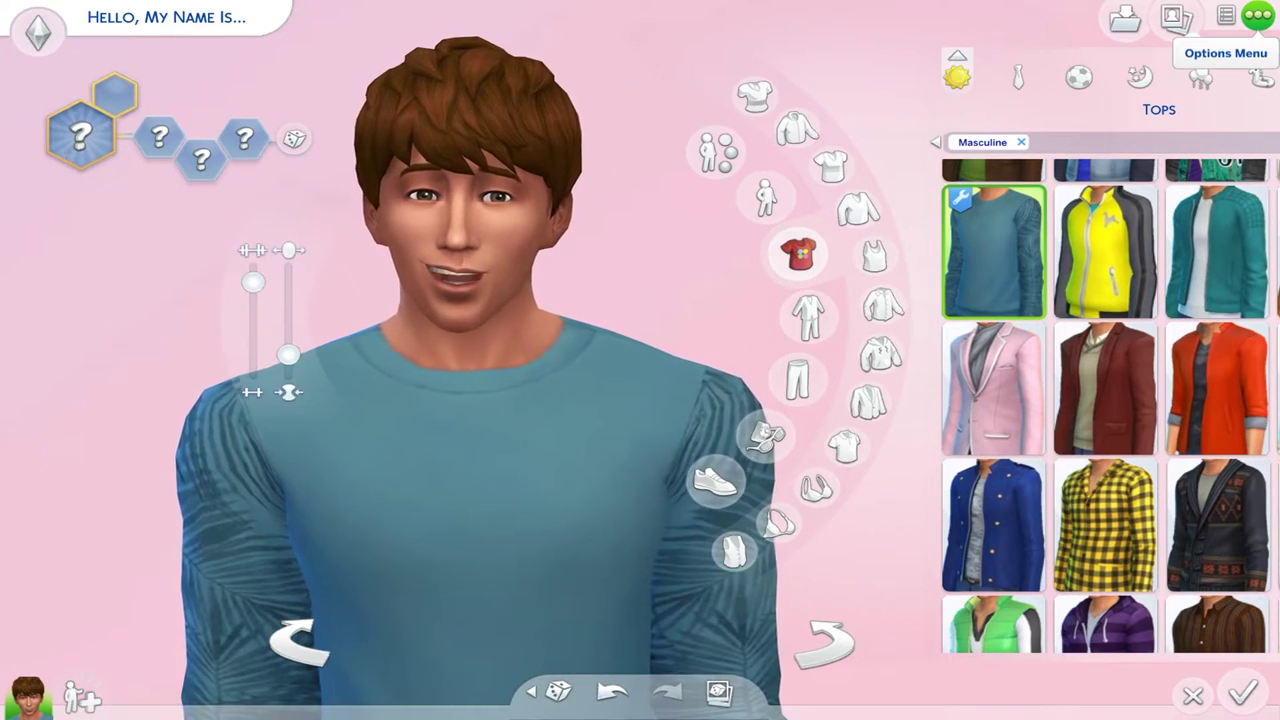
left_click(1257, 15)
left_click(639, 282)
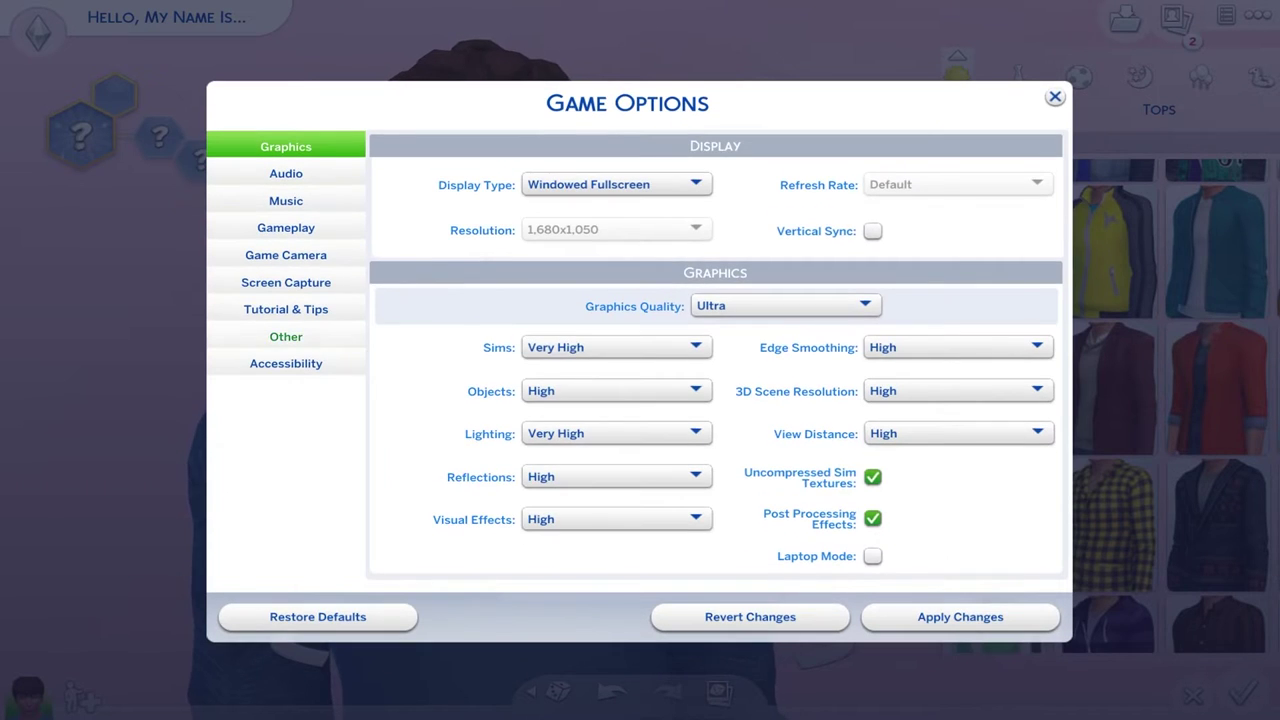
Lower the Accessibility UI Scale slider, apply the change, and return to Graphics settings
left_click(286, 363)
left_click_drag(700, 180, 760, 200)
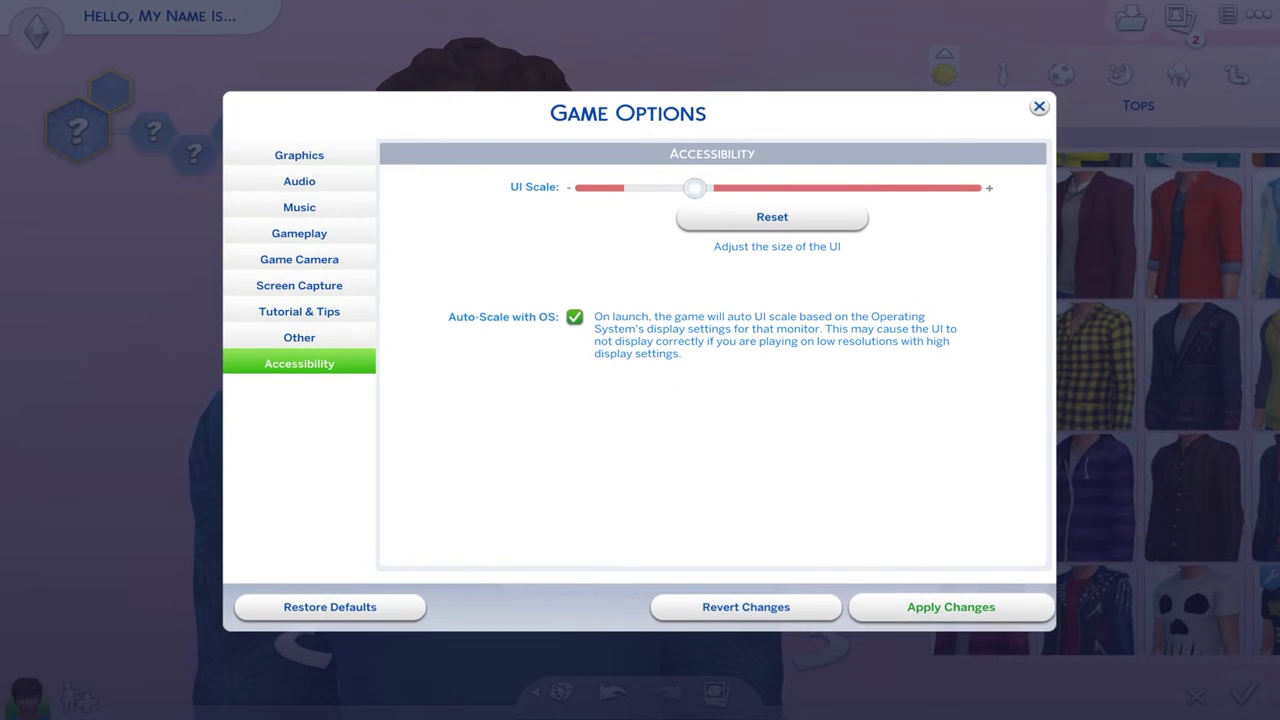
left_click_drag(695, 187, 659, 217)
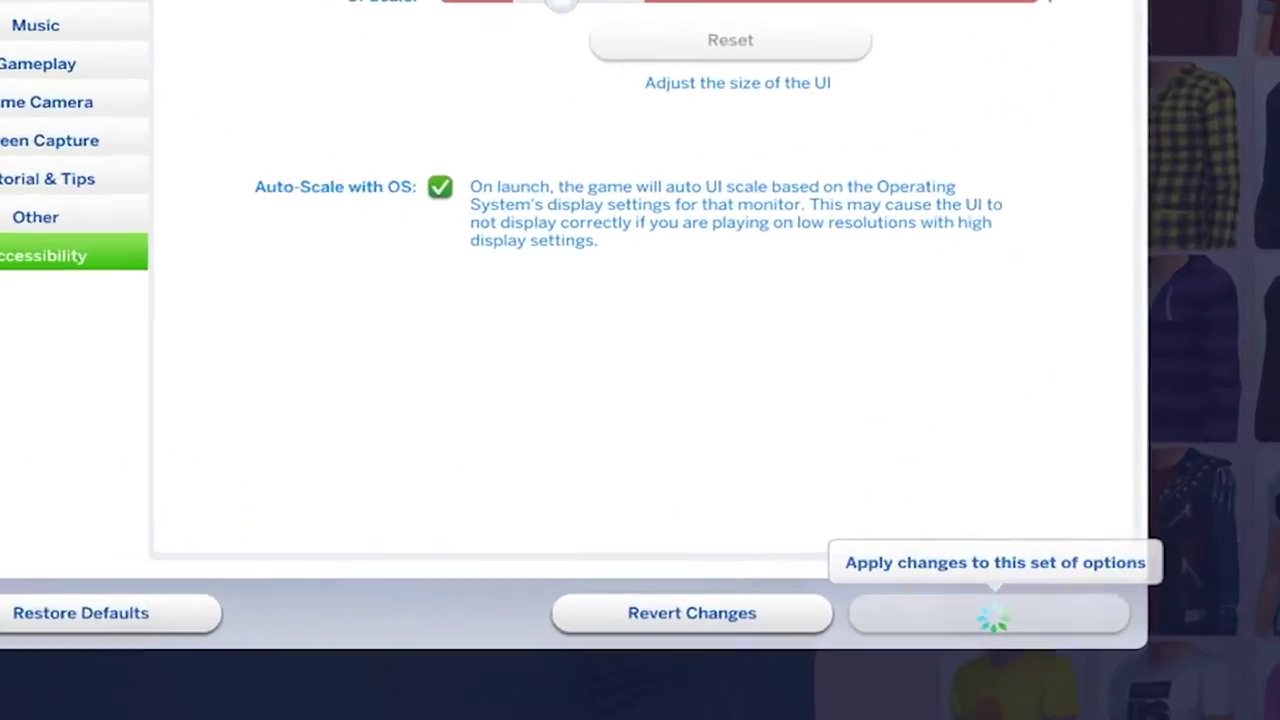
left_click(925, 566)
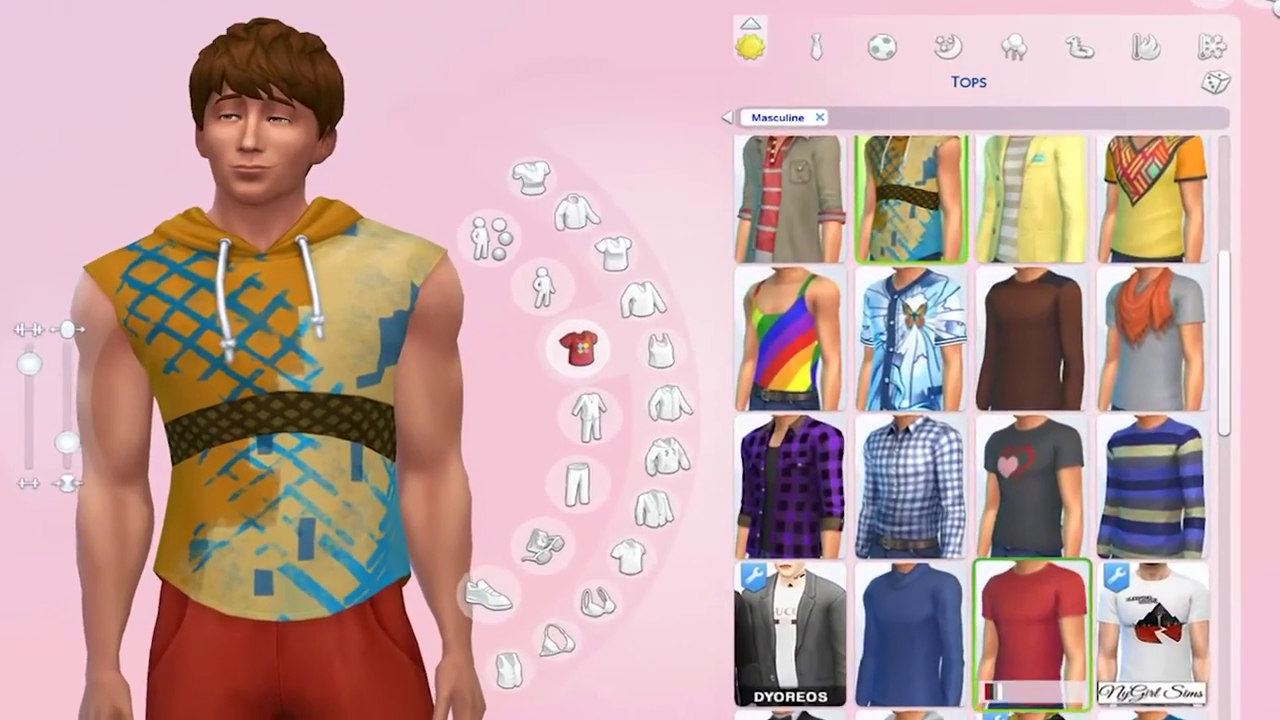
scroll(990, 420, "down", 2)
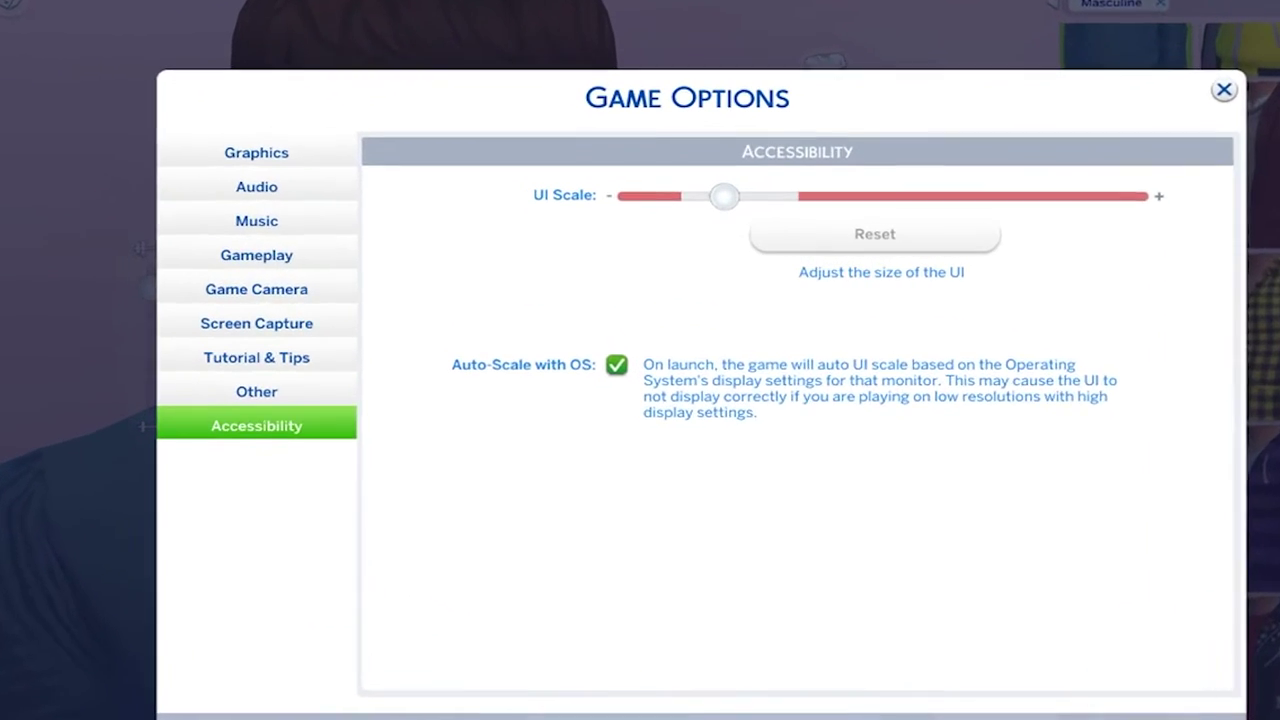
left_click(148, 109)
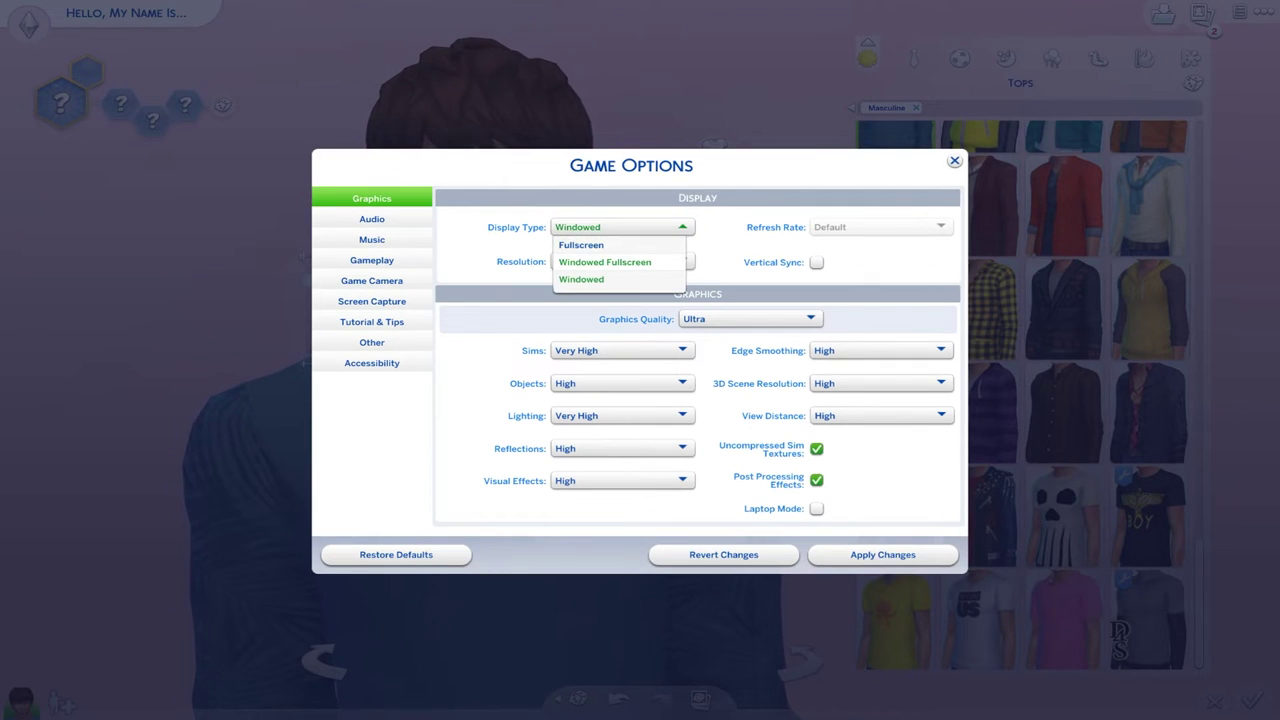
Leave Display Type on Windowed and keep the new 1,680x987 display settings
key("Escape")
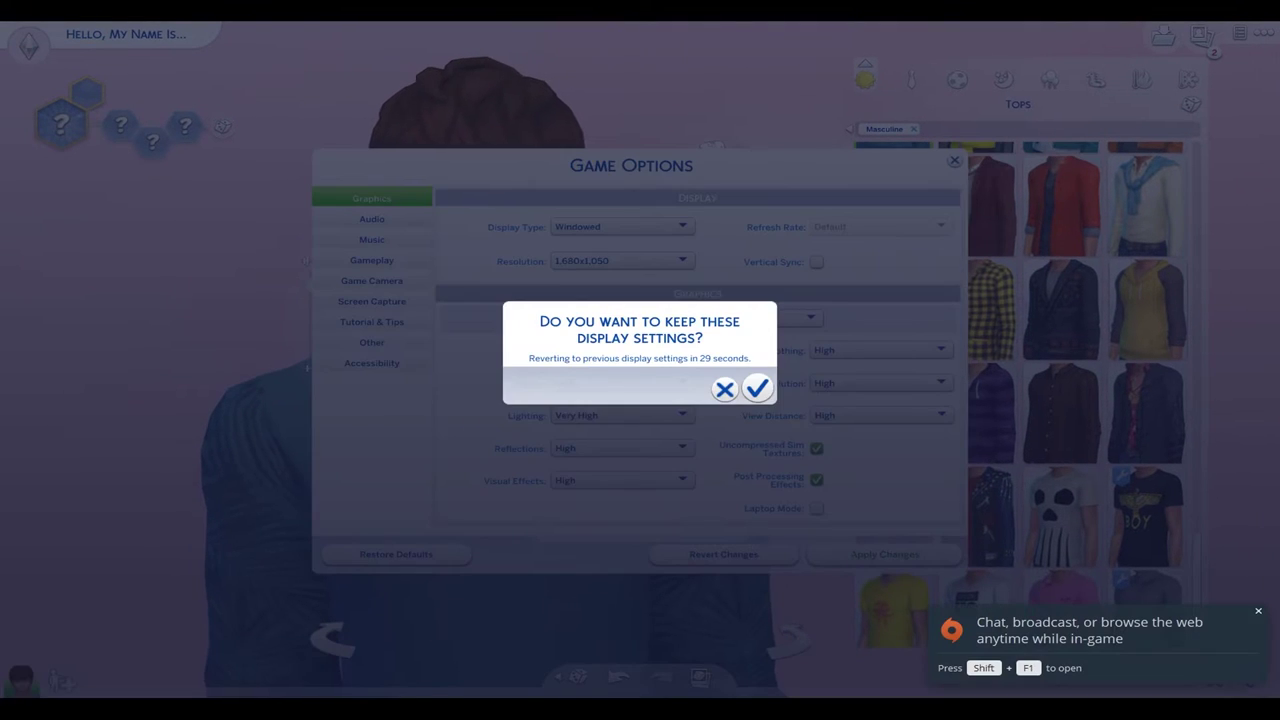
key("Return")
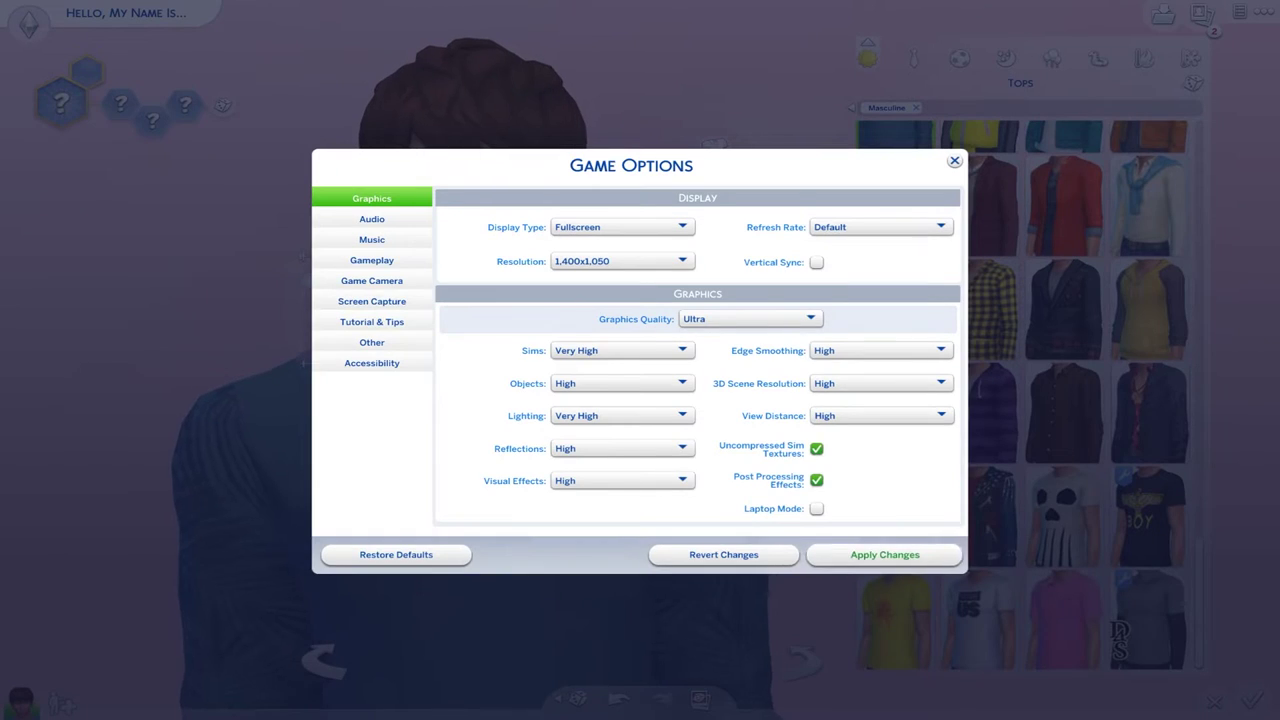
Apply the display changes, then move Mods from Documents\Electronic Arts\The Sims 4 to the desktop
left_click(885, 554)
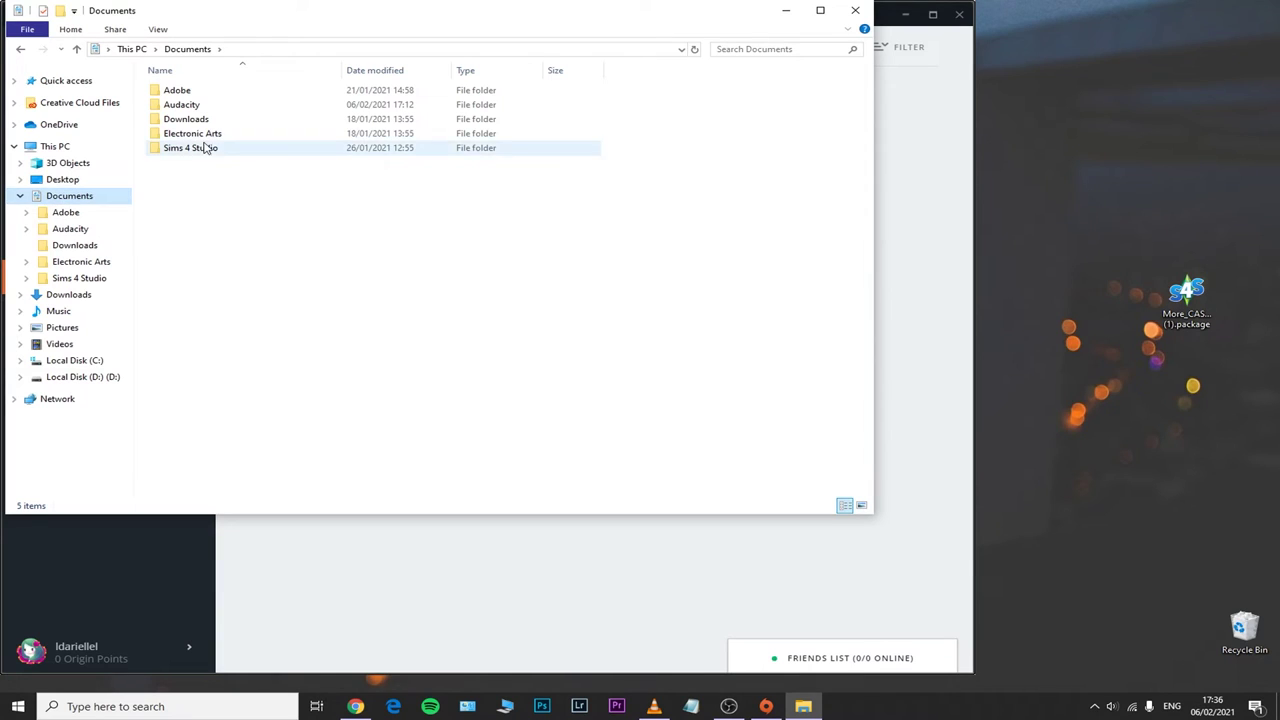
left_click(222, 134)
double_click(238, 138)
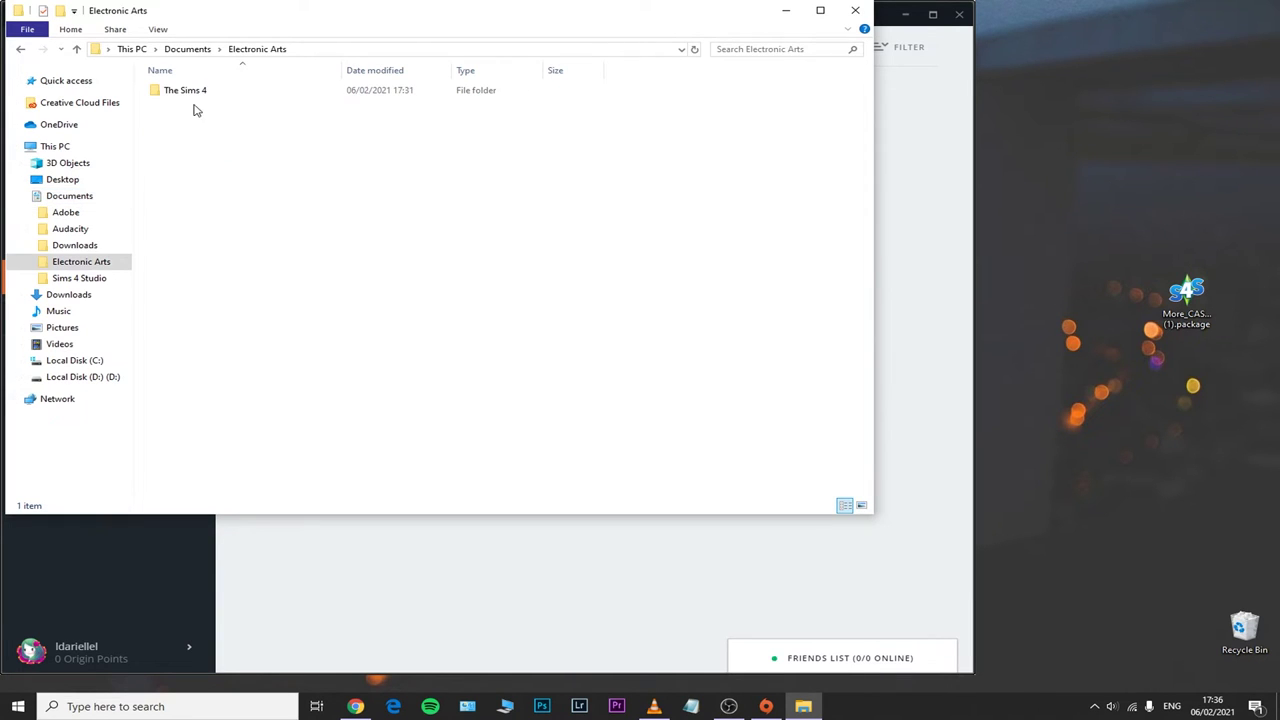
double_click(219, 94)
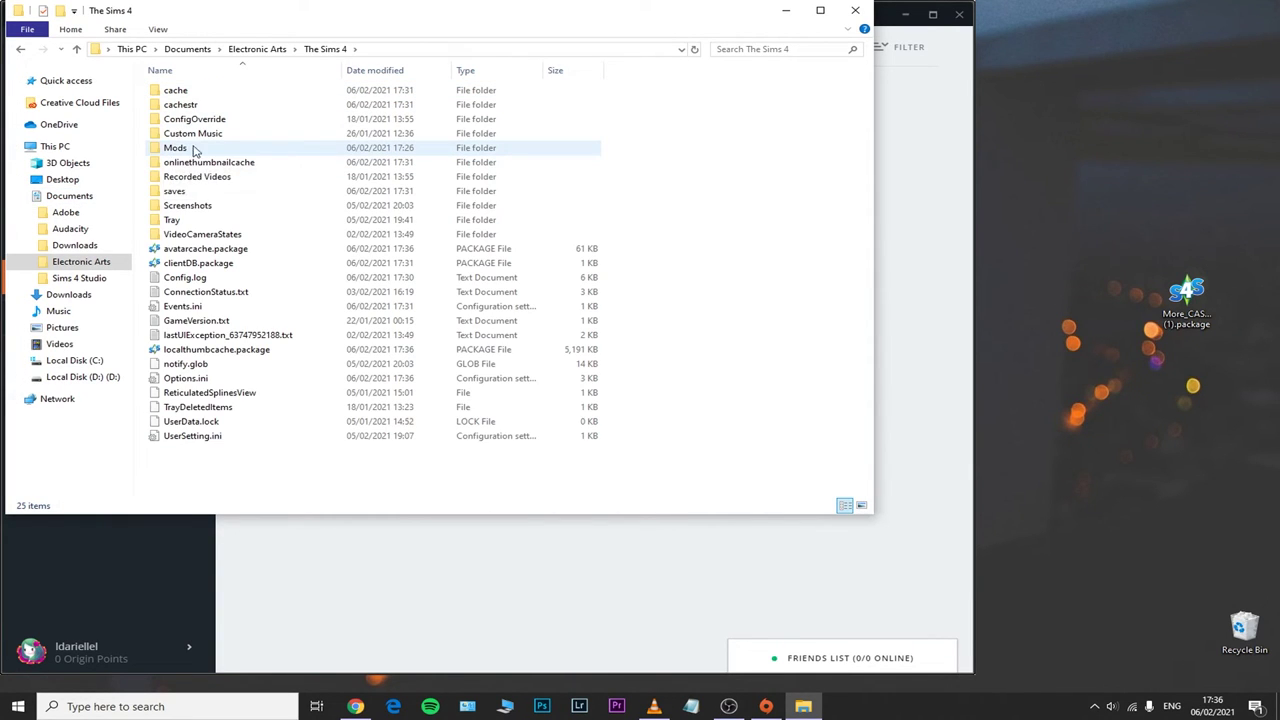
right_click(1015, 140)
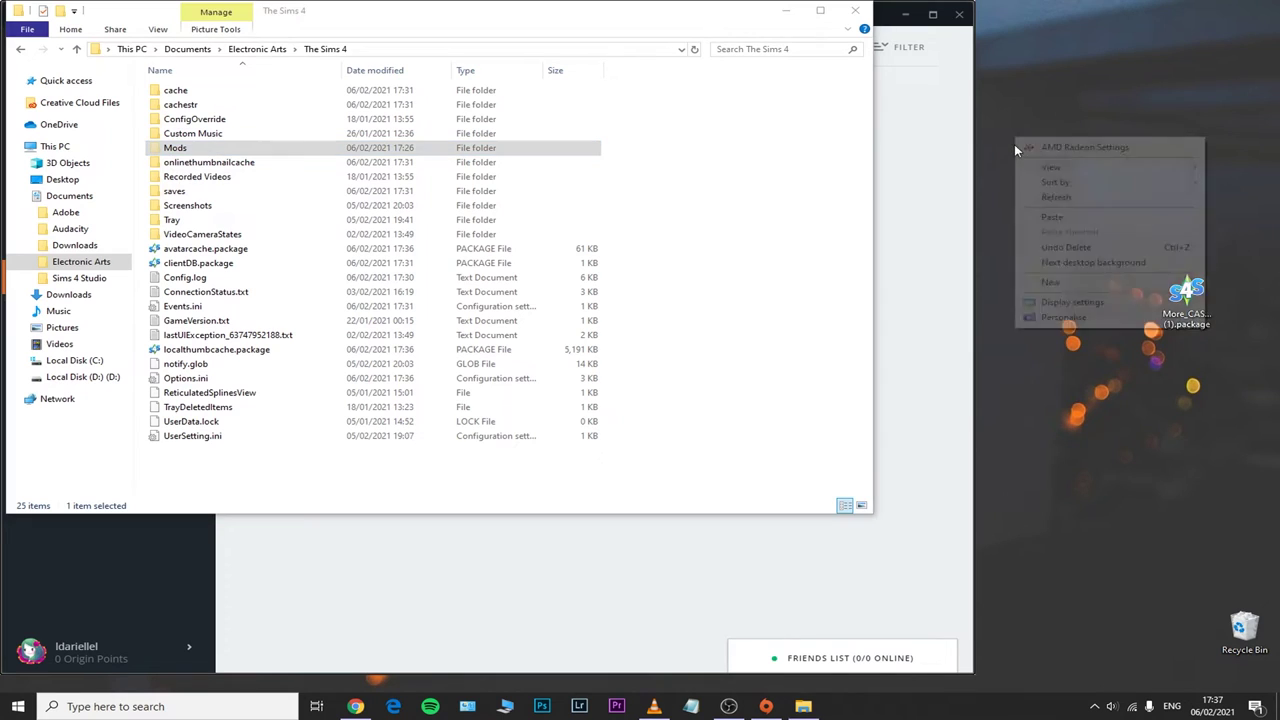
left_click(1074, 222)
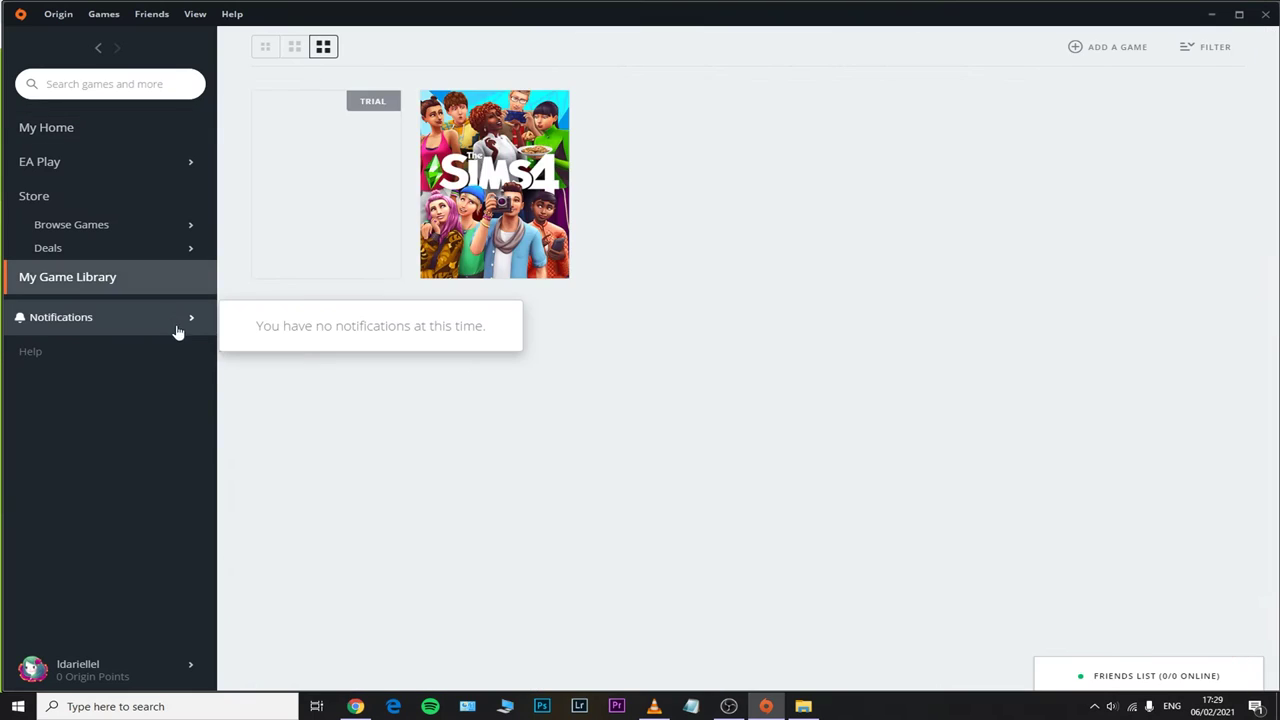
Run Repair on The Sims 4 in Origin, then launch the game to test it
right_click(513, 201)
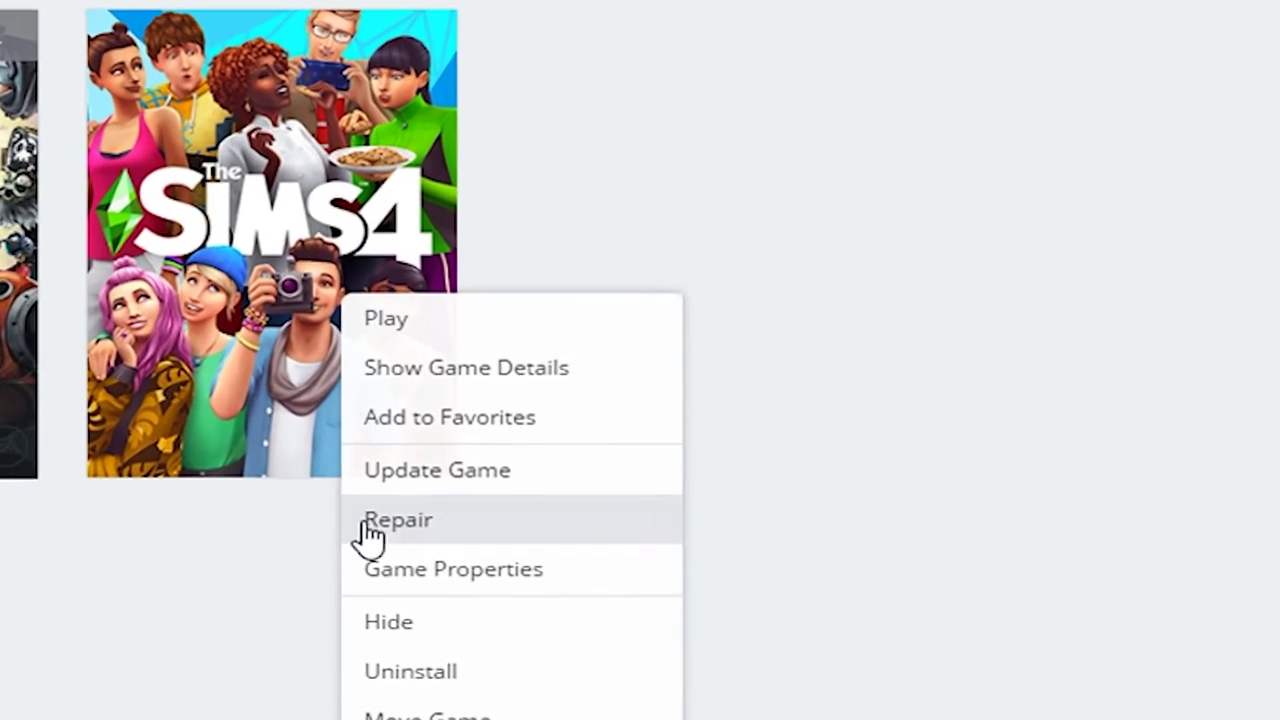
left_click(370, 522)
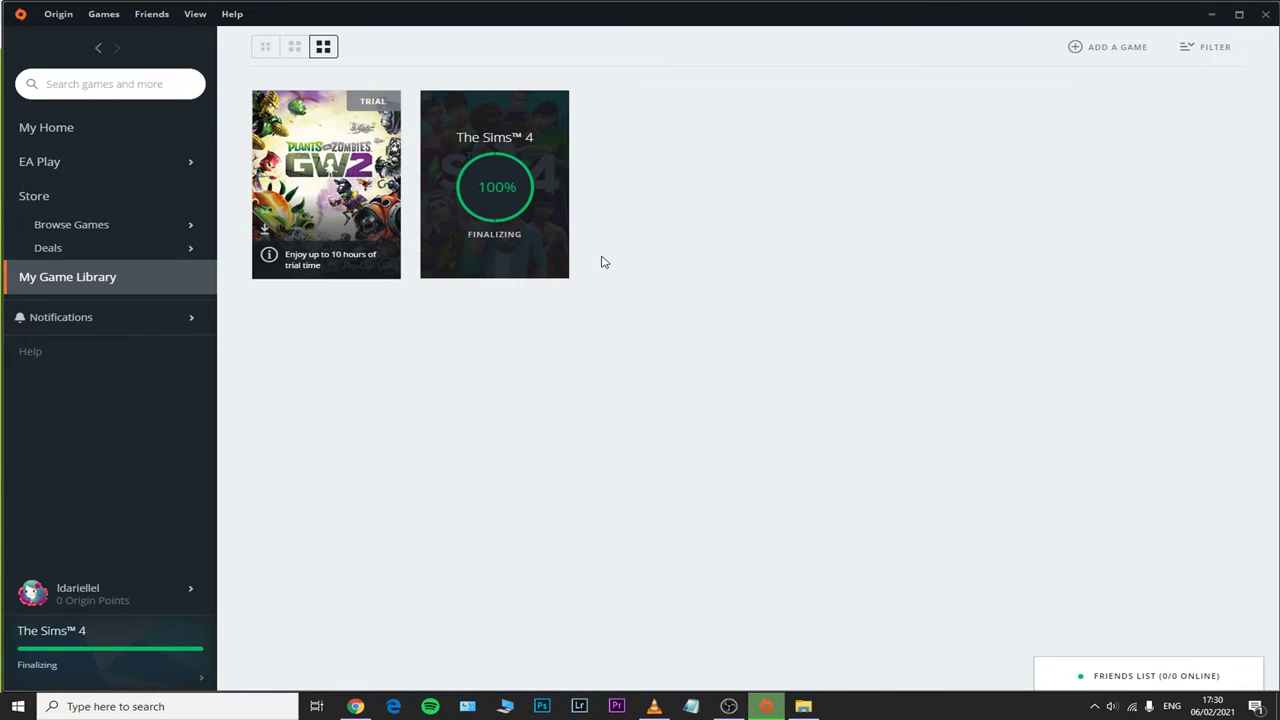
right_click(528, 227)
left_click(534, 232)
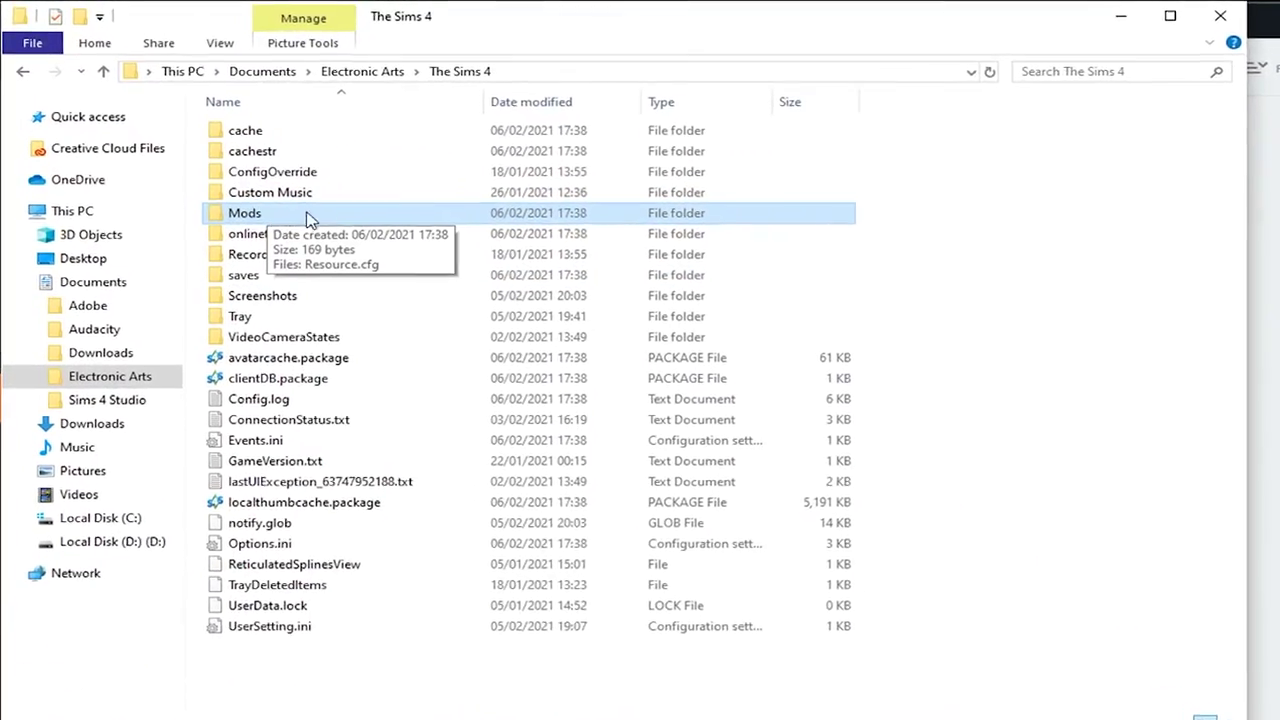
Open the Sims 4 Mods folder and sign out of the Origin account
double_click(308, 216)
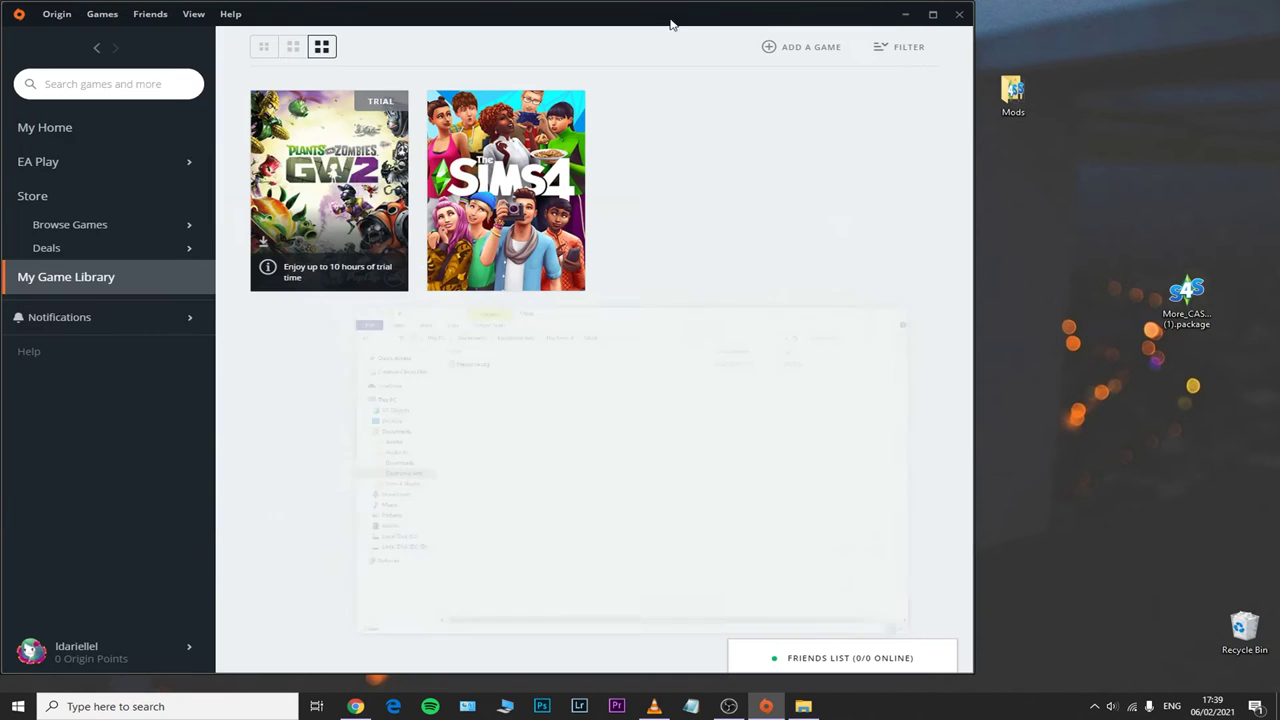
left_click(57, 14)
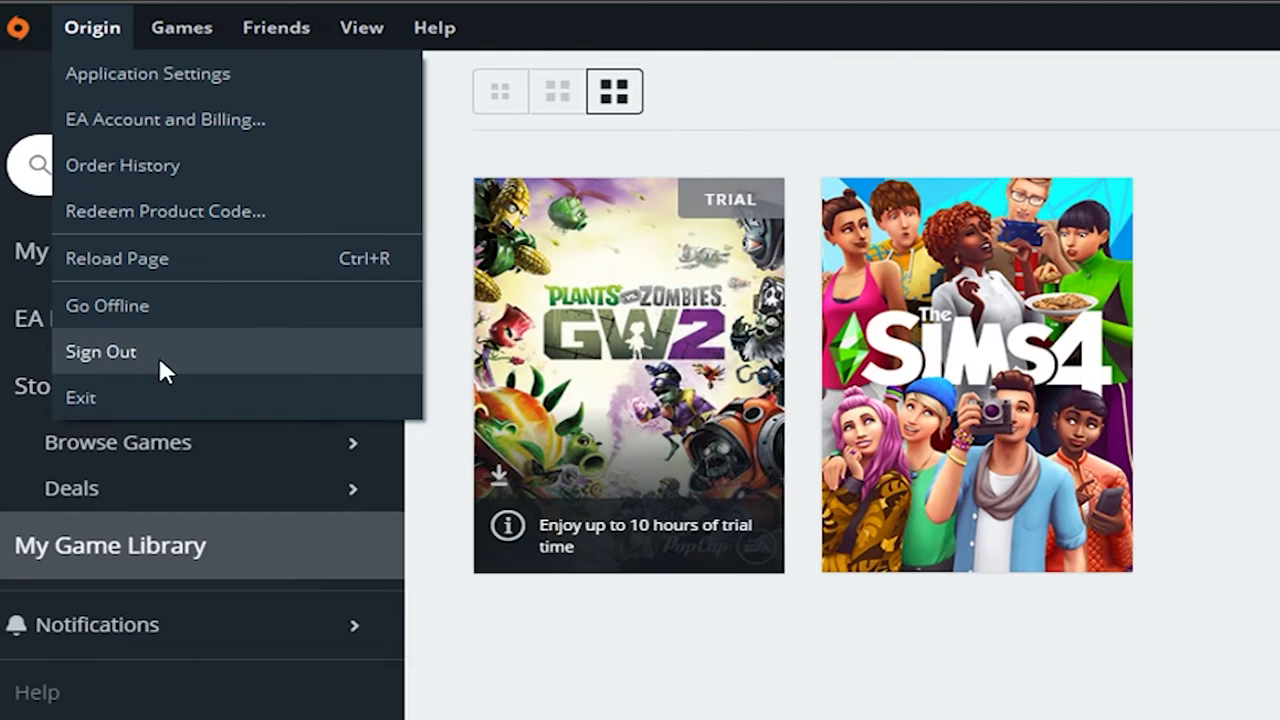
left_click(168, 352)
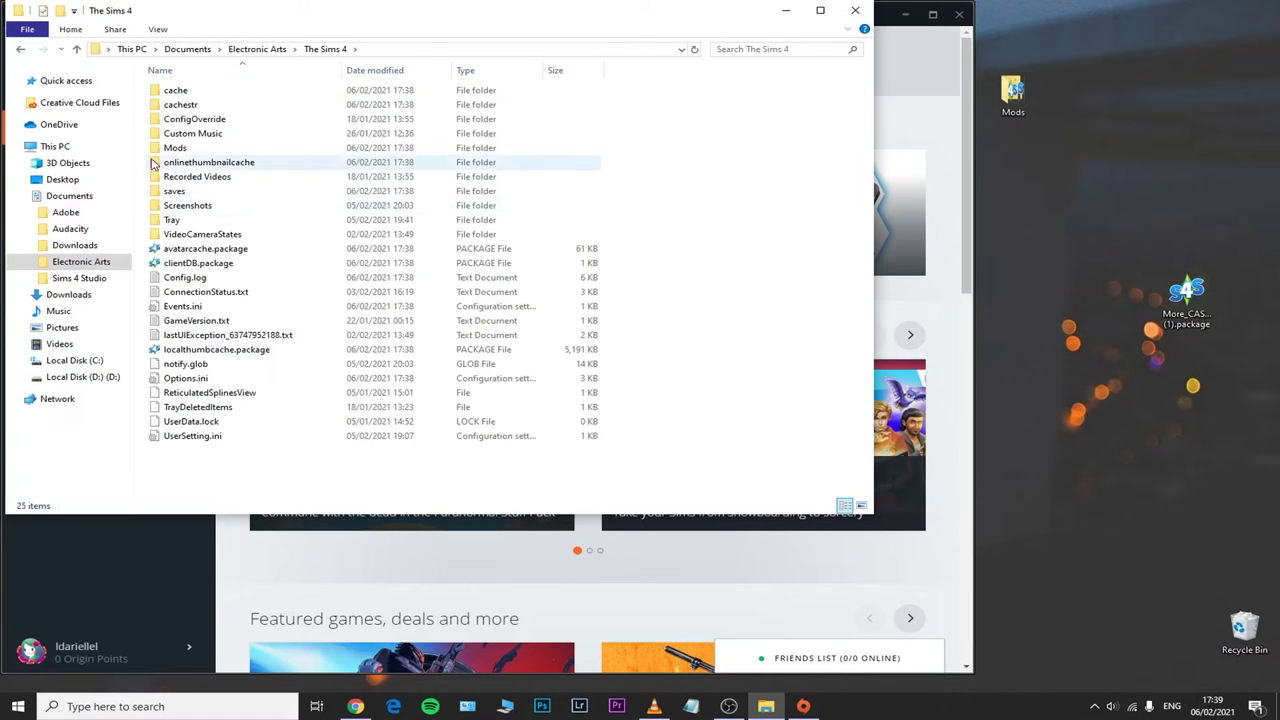
Reopen the Mods folder to confirm only Resource.cfg remains, then return to The Sims 4 folder
left_click(183, 155)
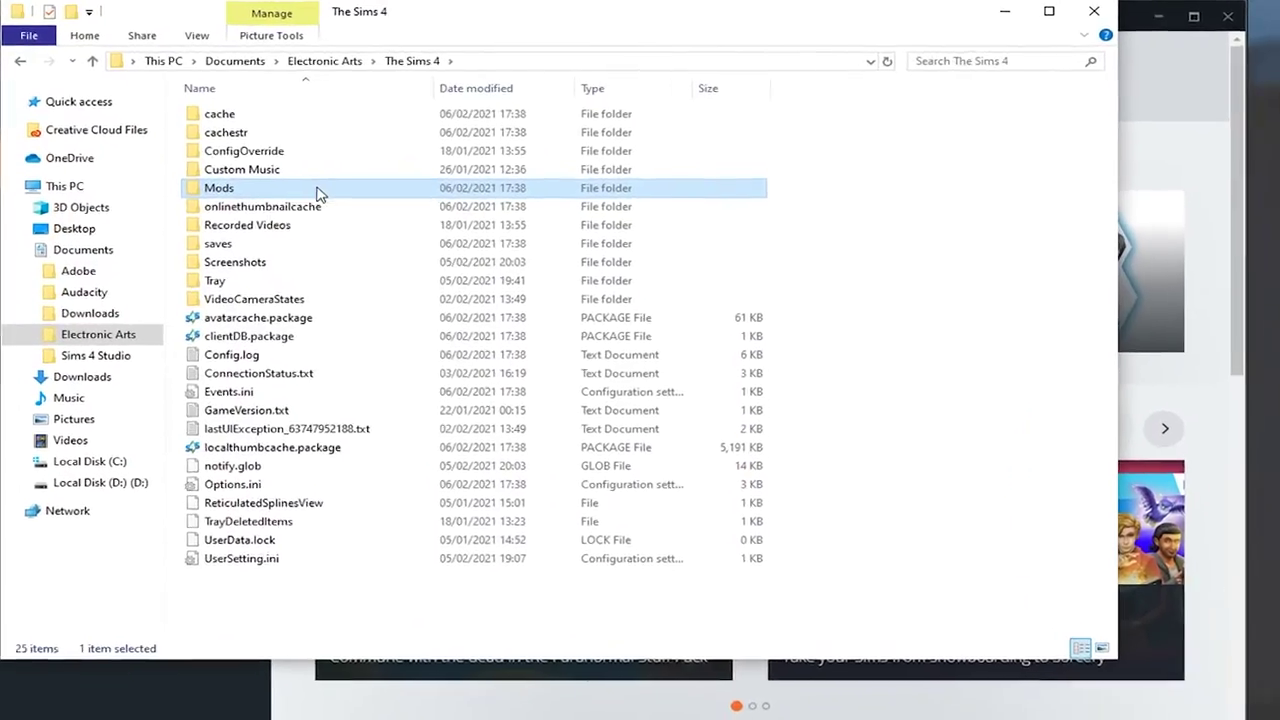
double_click(245, 156)
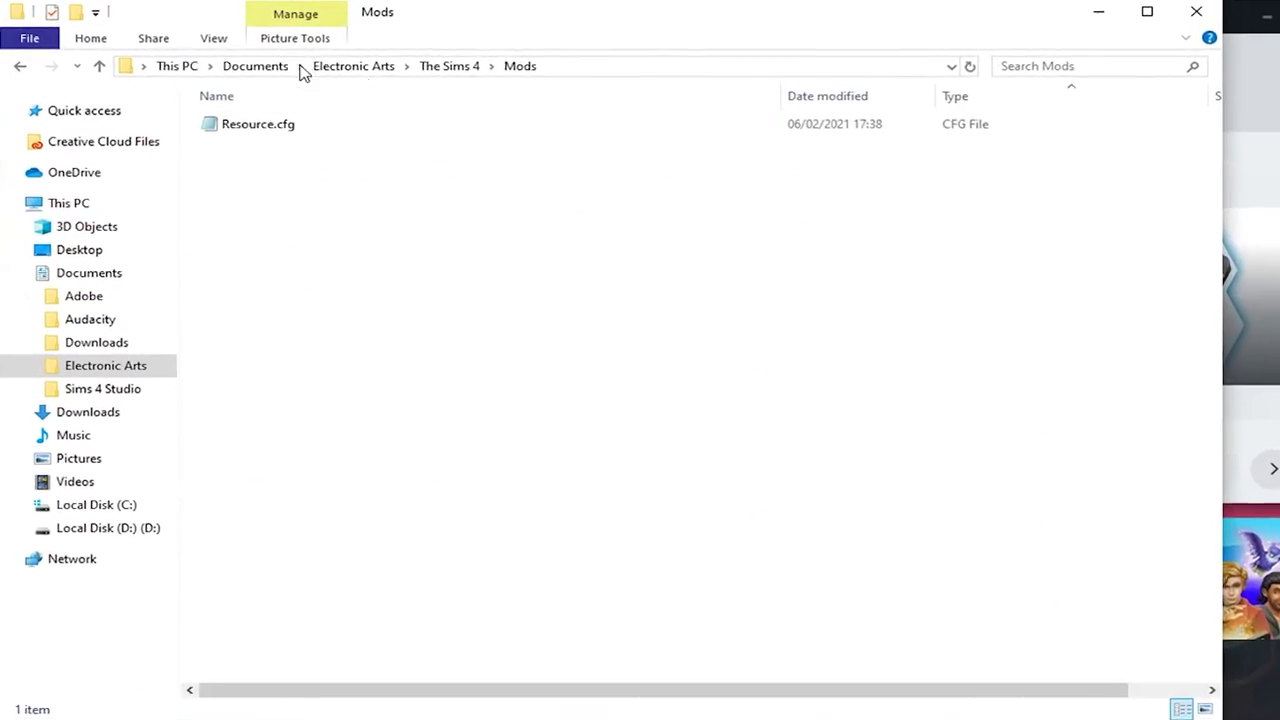
left_click(20, 71)
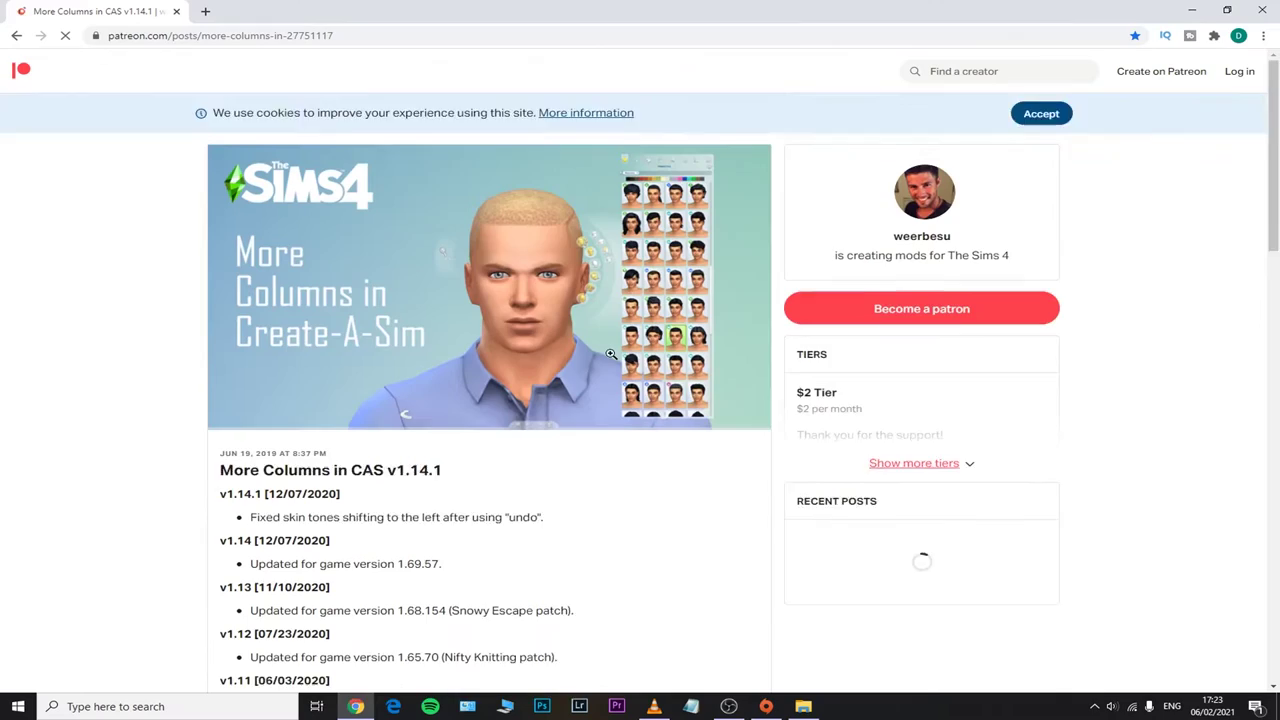
scroll(349, 393, "down", 1)
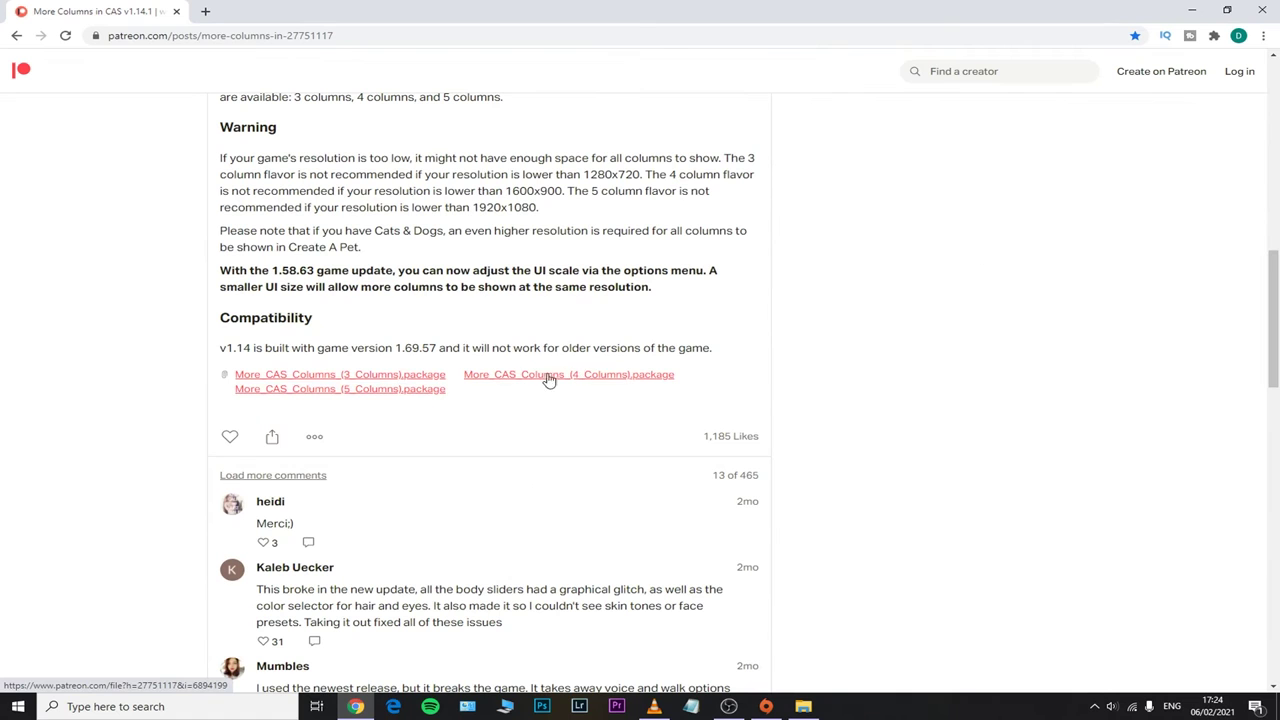
Download More_CAS_Columns_(4_Columns).package from the Patreon post's Compatibility section
left_click(596, 376)
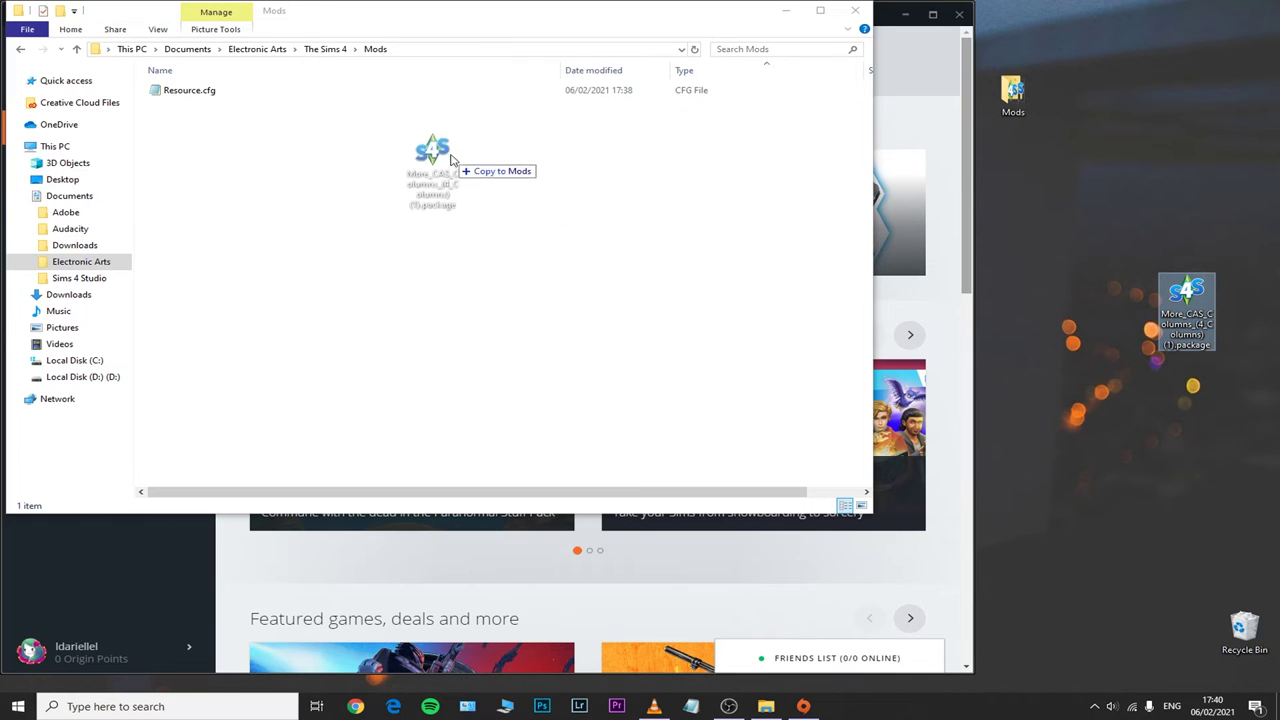
Copy the More_CAS_Columns package and both UI_Cheats_Extension files into Mods, skipping the personality quiz prompt
left_click_drag(316, 122, 322, 123)
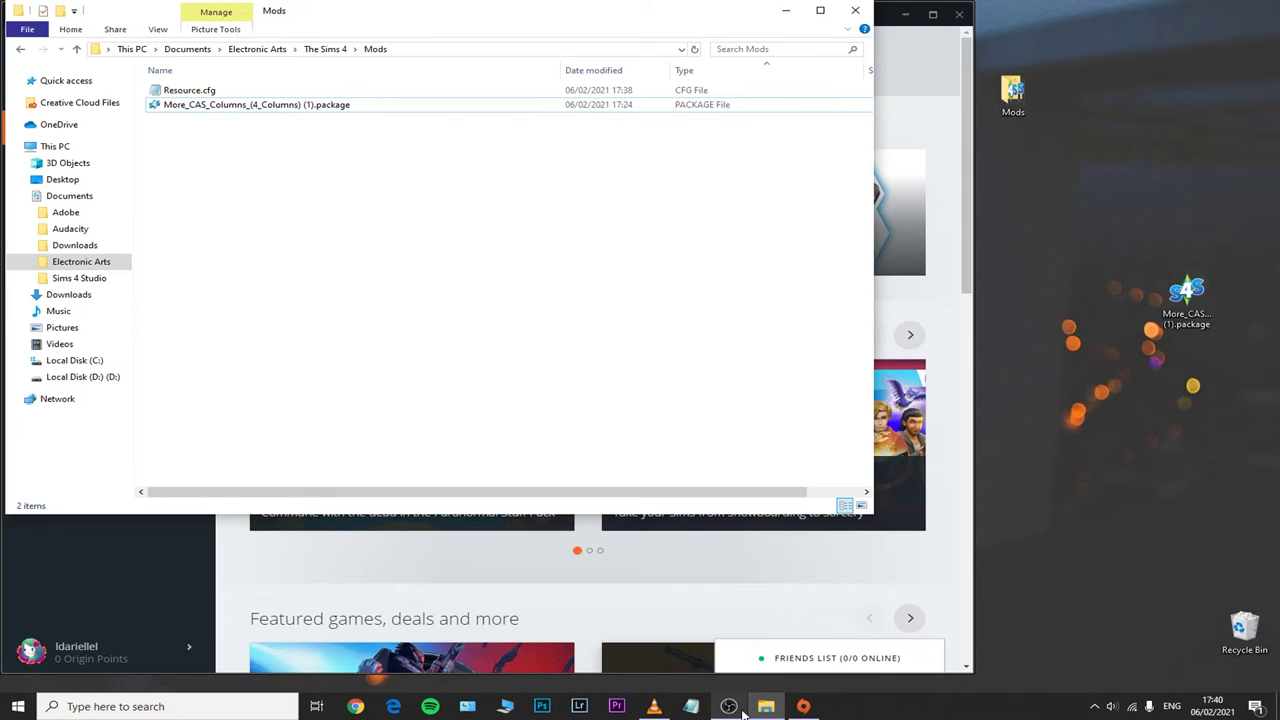
left_click(741, 17)
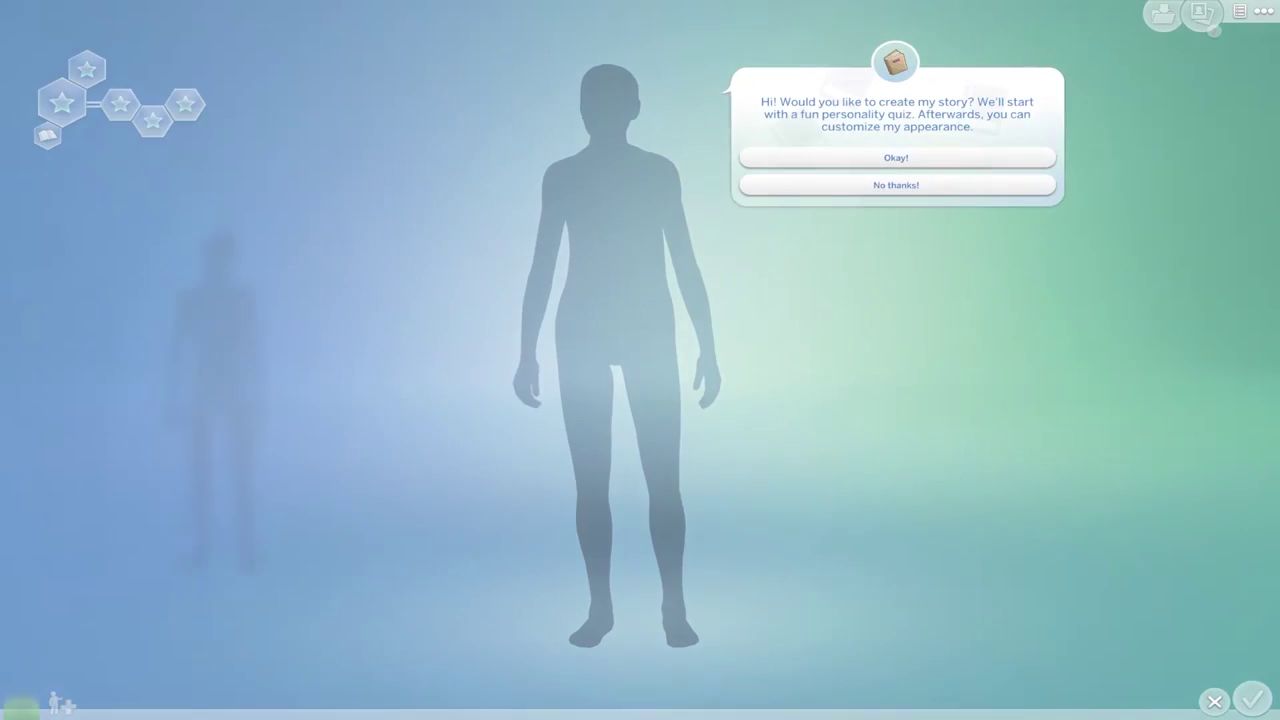
key("Escape")
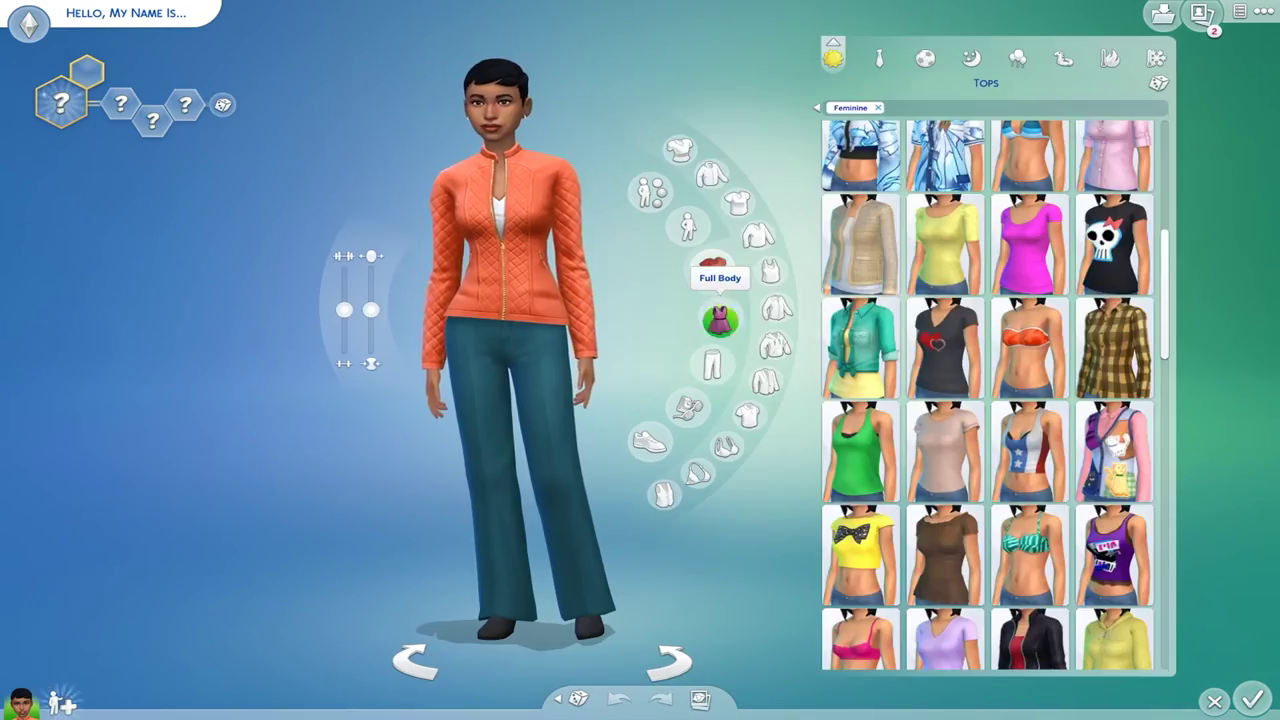
left_click(712, 361)
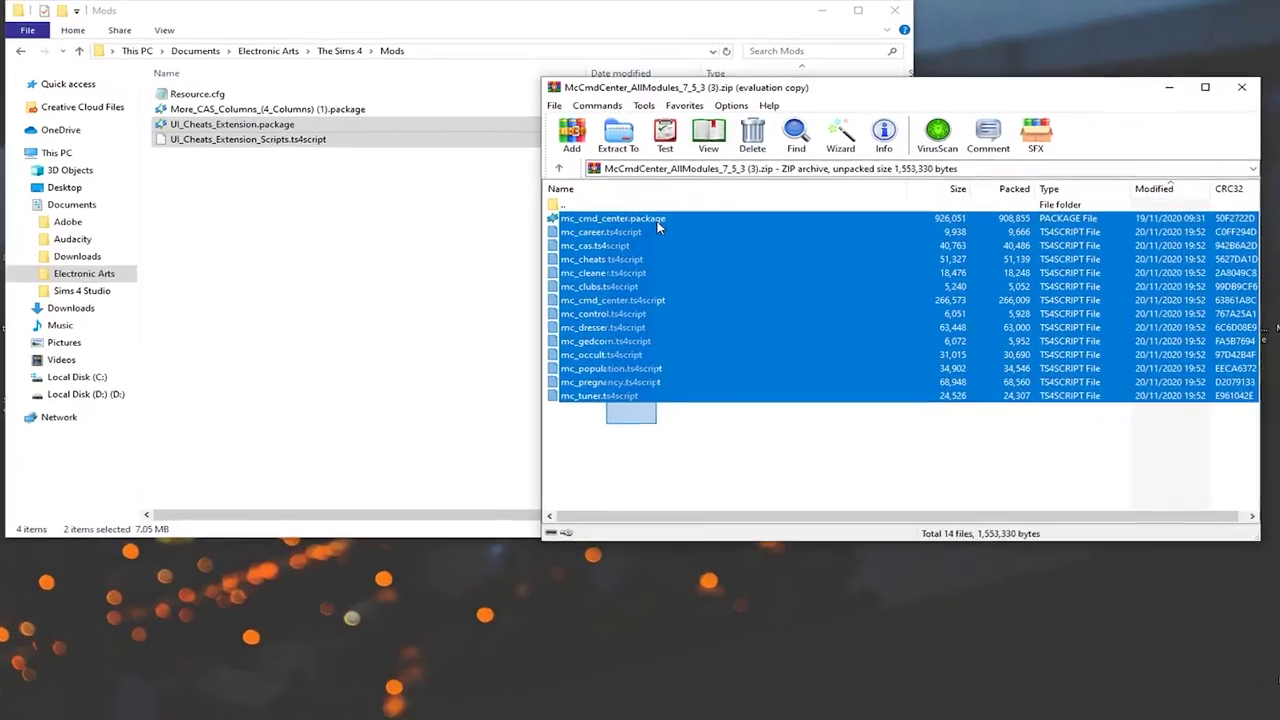
left_click_drag(614, 223, 530, 442)
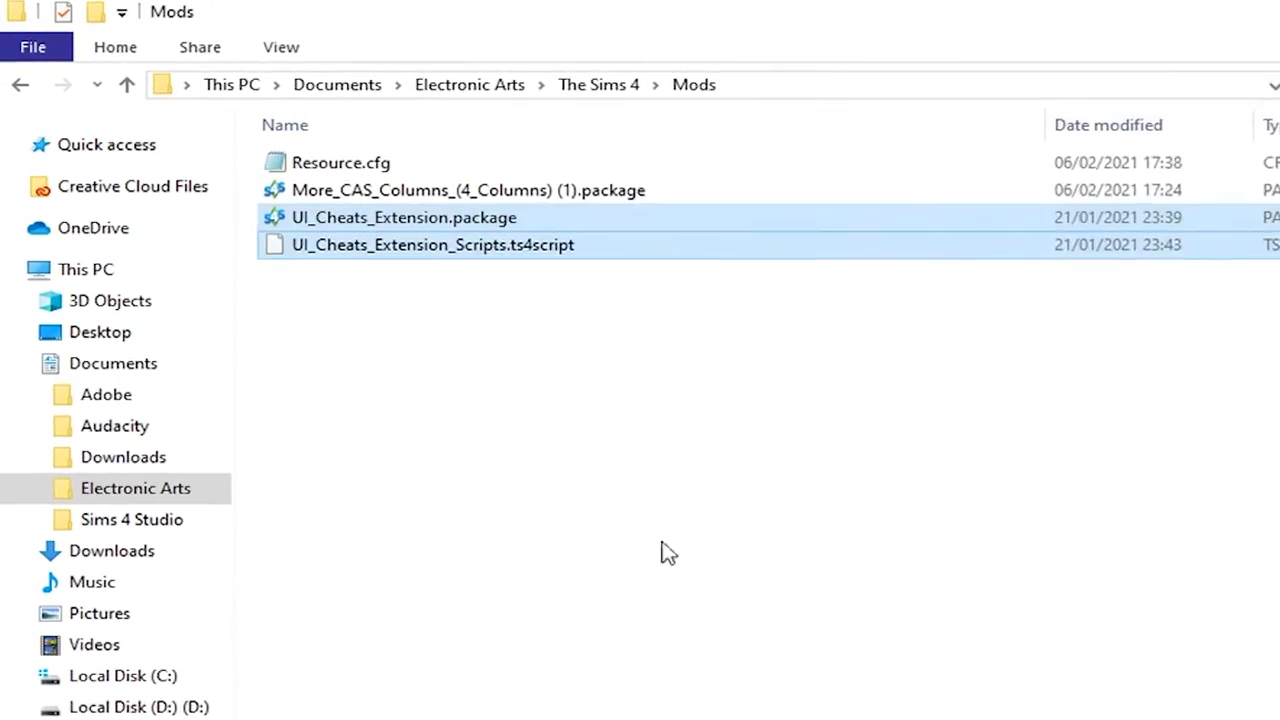
left_click(781, 697)
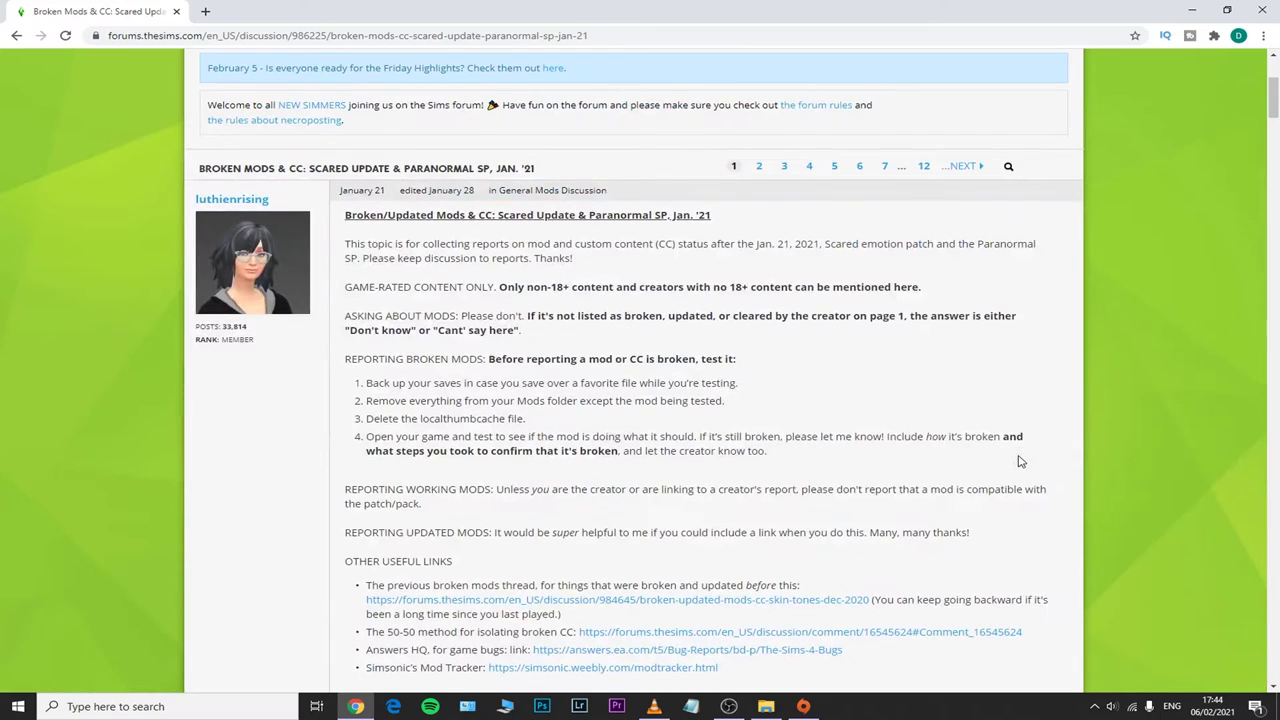
Review the Sims Forums Broken Mods thread and download the UI Cheats Extension zip from Patreon
scroll(517, 245, "down", 7)
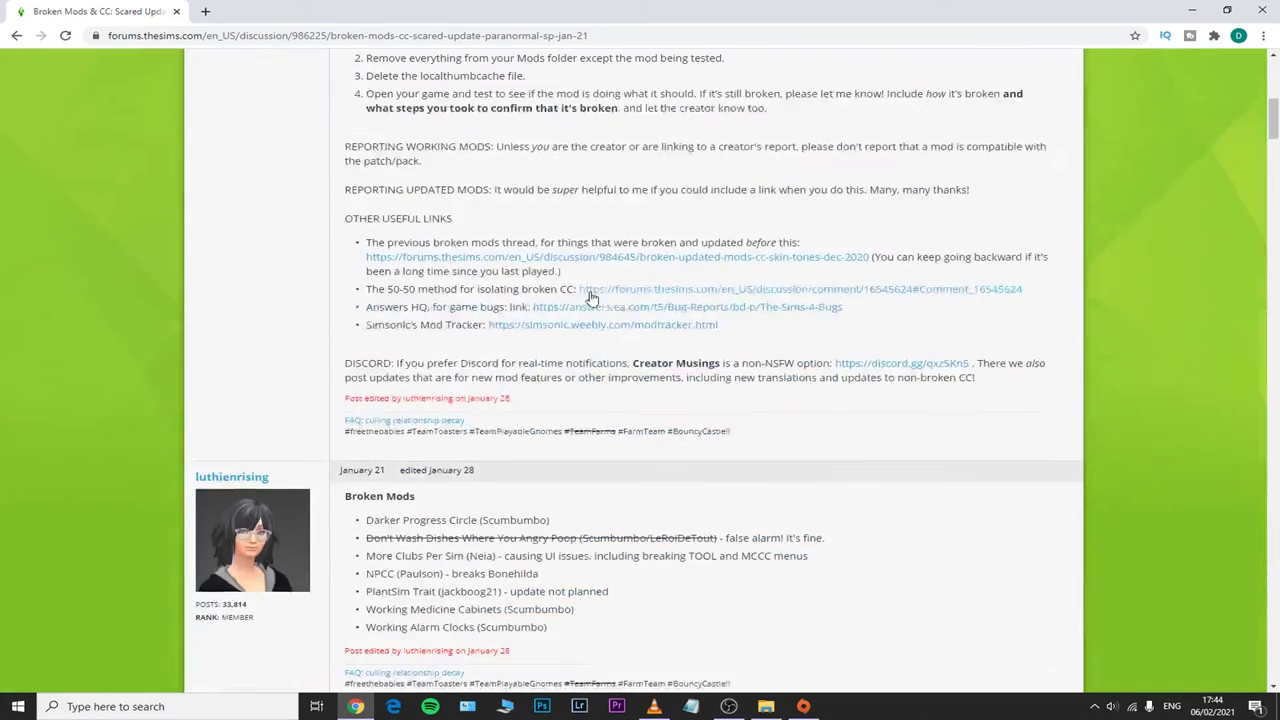
scroll(341, 158, "down", 5)
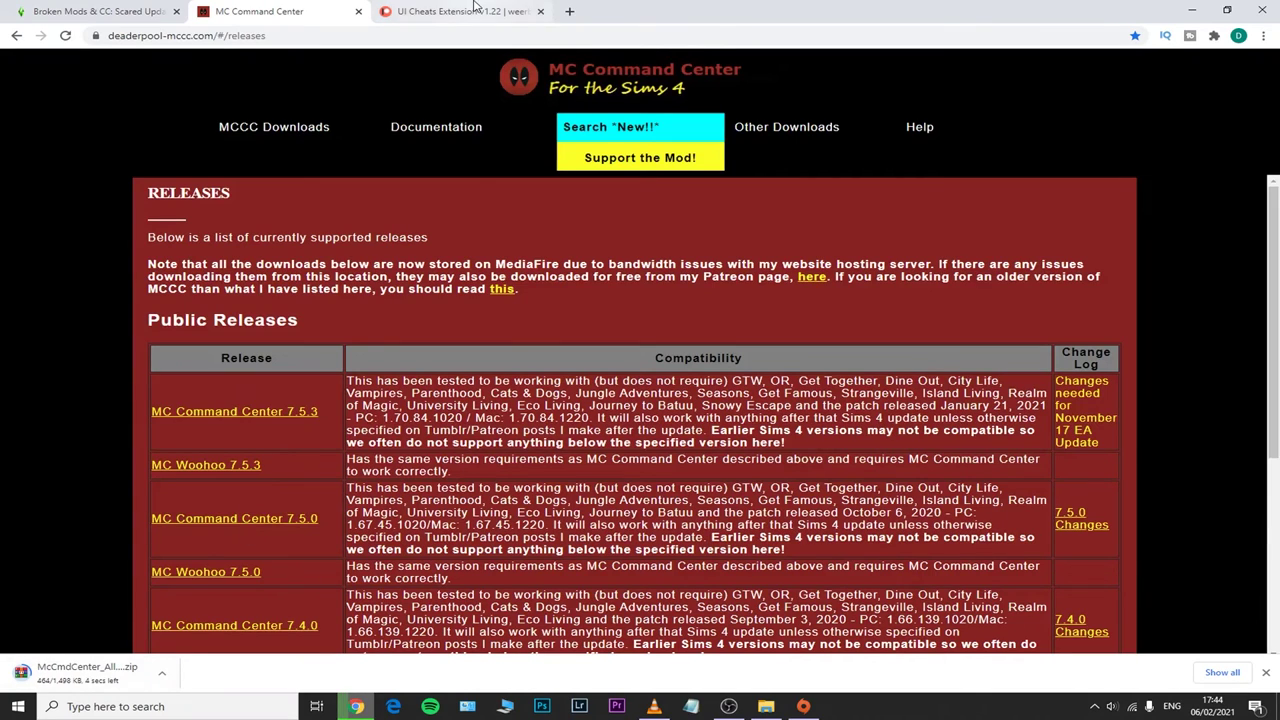
left_click(476, 7)
left_click(320, 400)
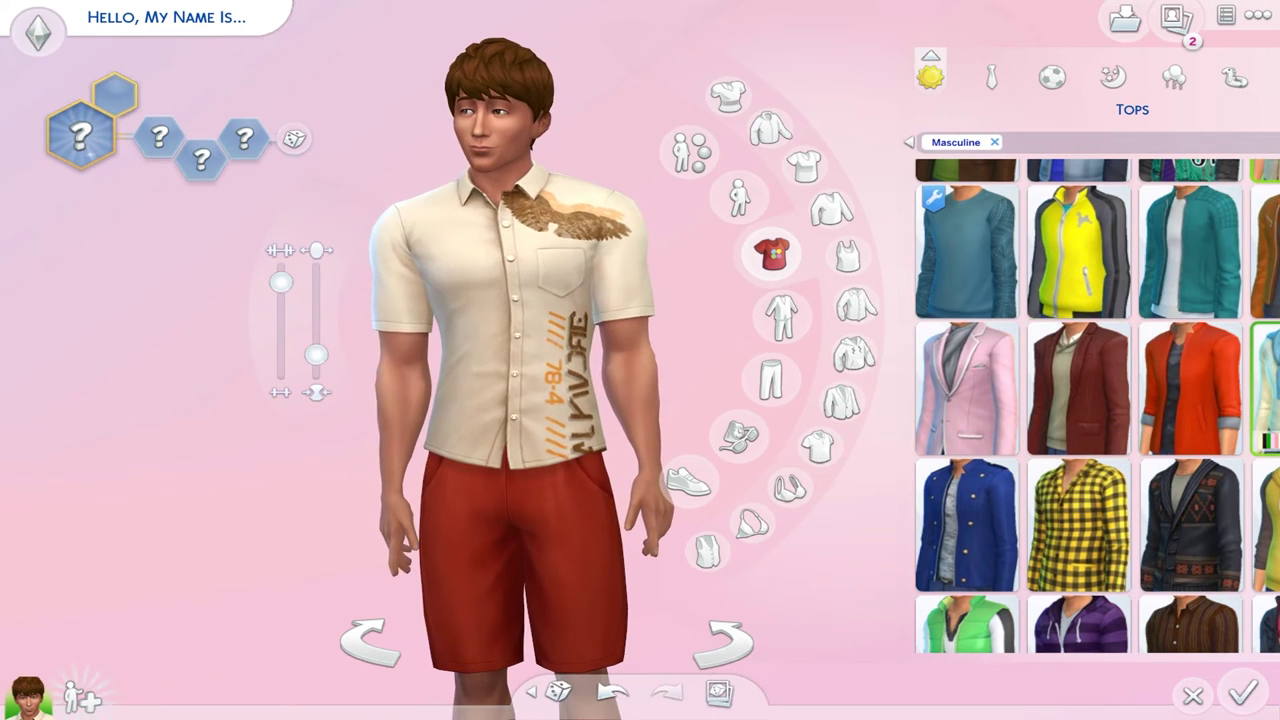
Put the teal sweater on the Sim and shrink the Accessibility UI Scale in Game Options
left_click(965, 250)
left_click(1258, 15)
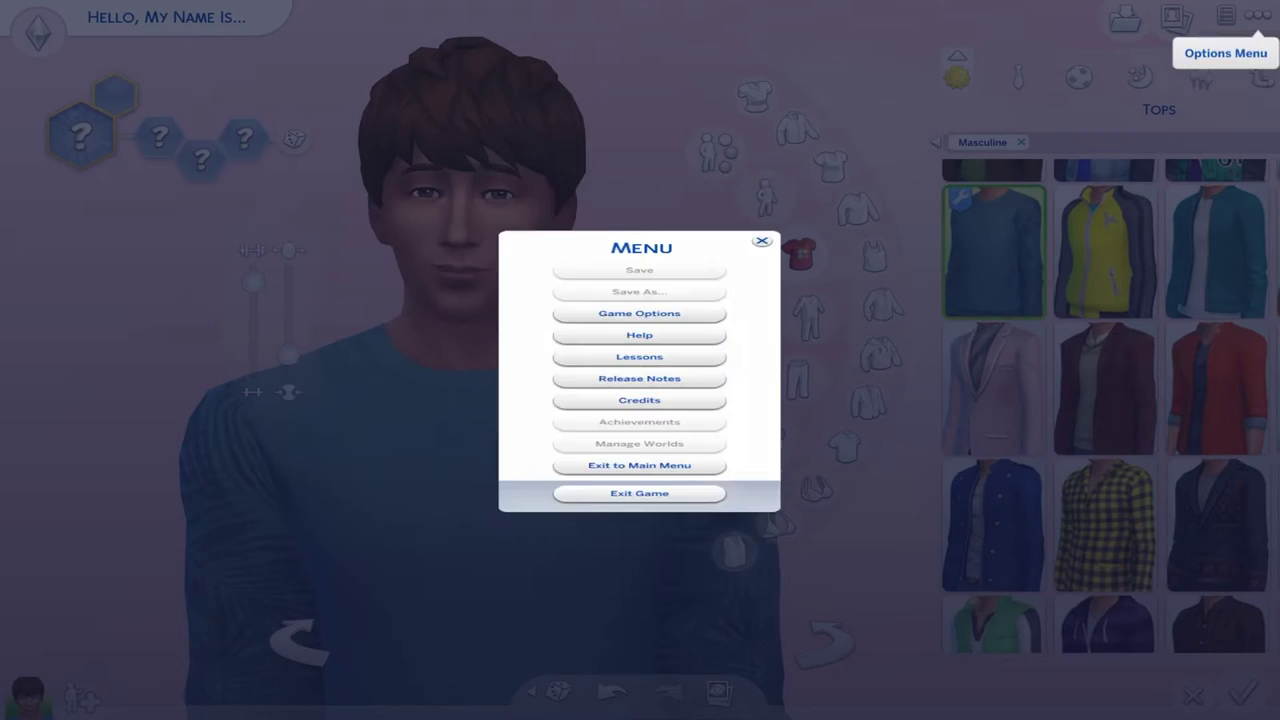
left_click(712, 287)
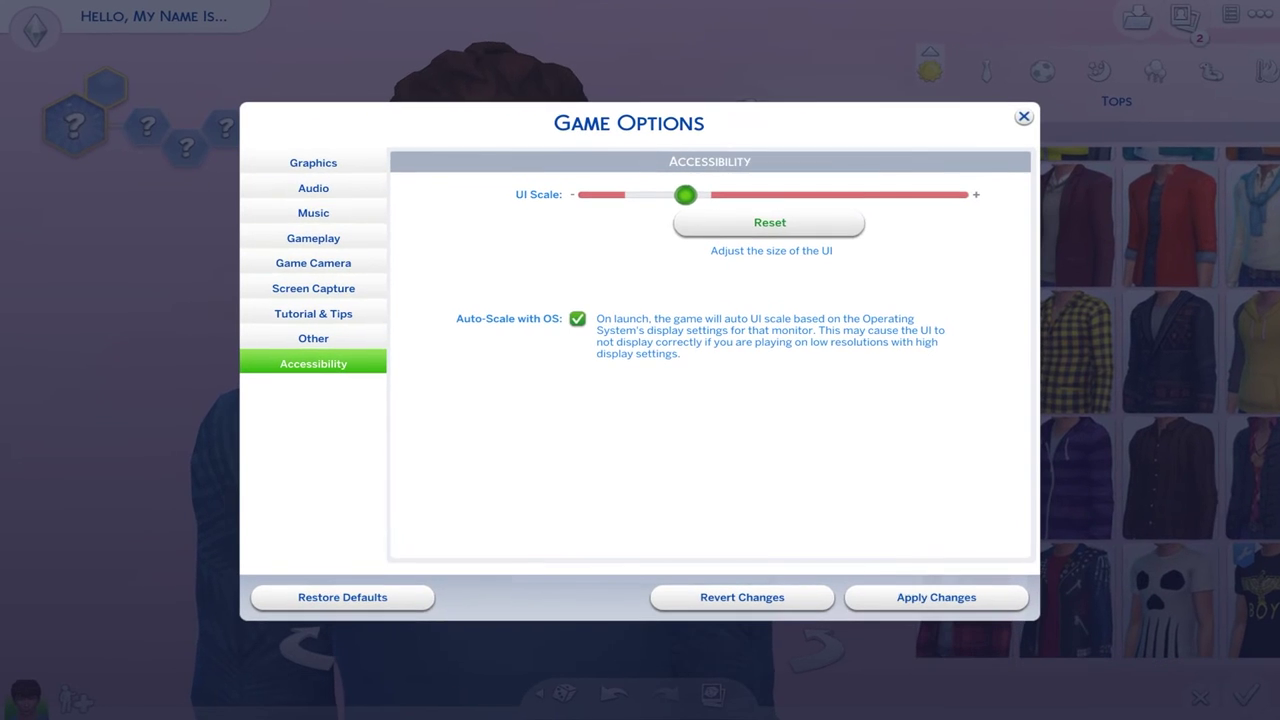
left_click_drag(685, 194, 660, 218)
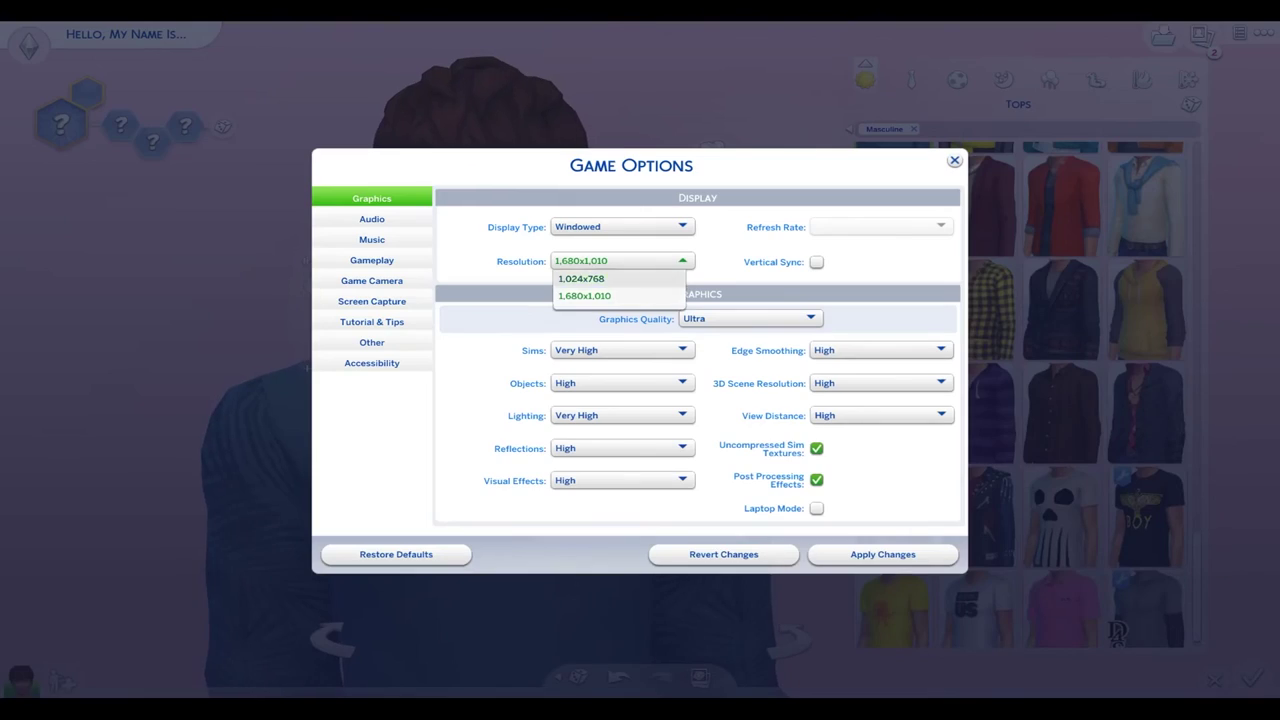
Set the Graphics Display Type to Windowed Fullscreen, then browse the Full Body outfits
left_click(597, 274)
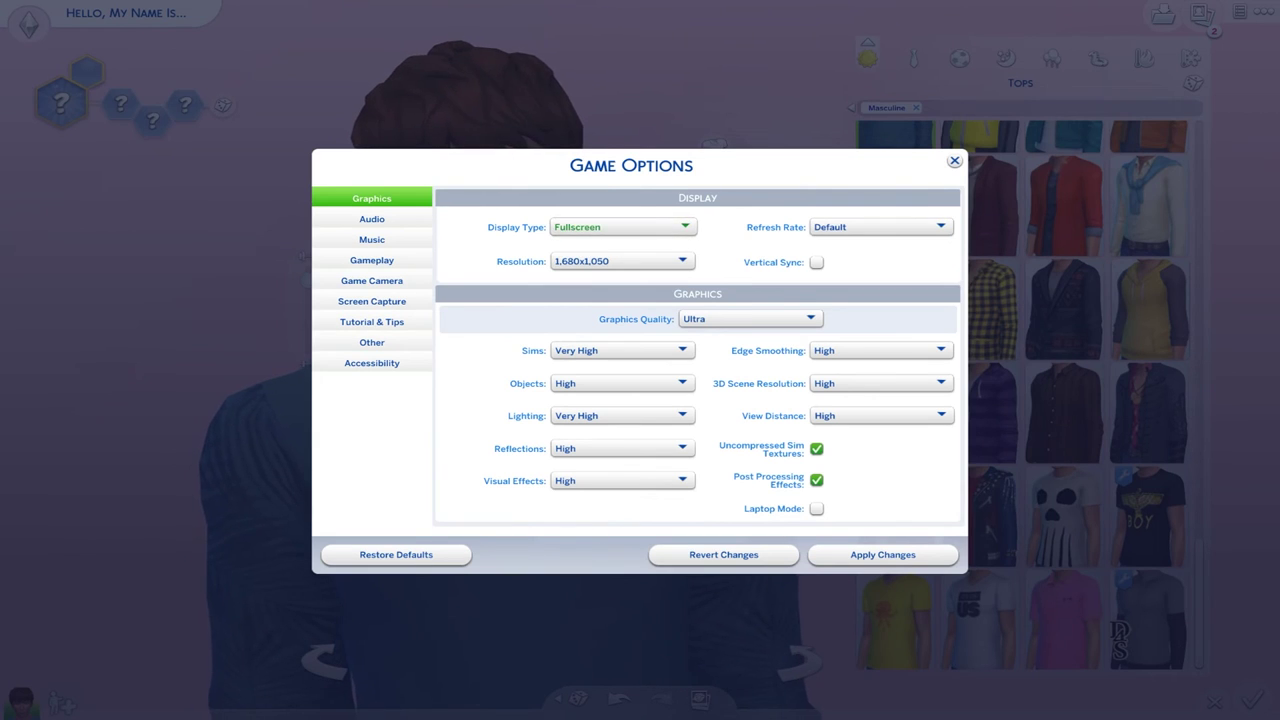
left_click(620, 227)
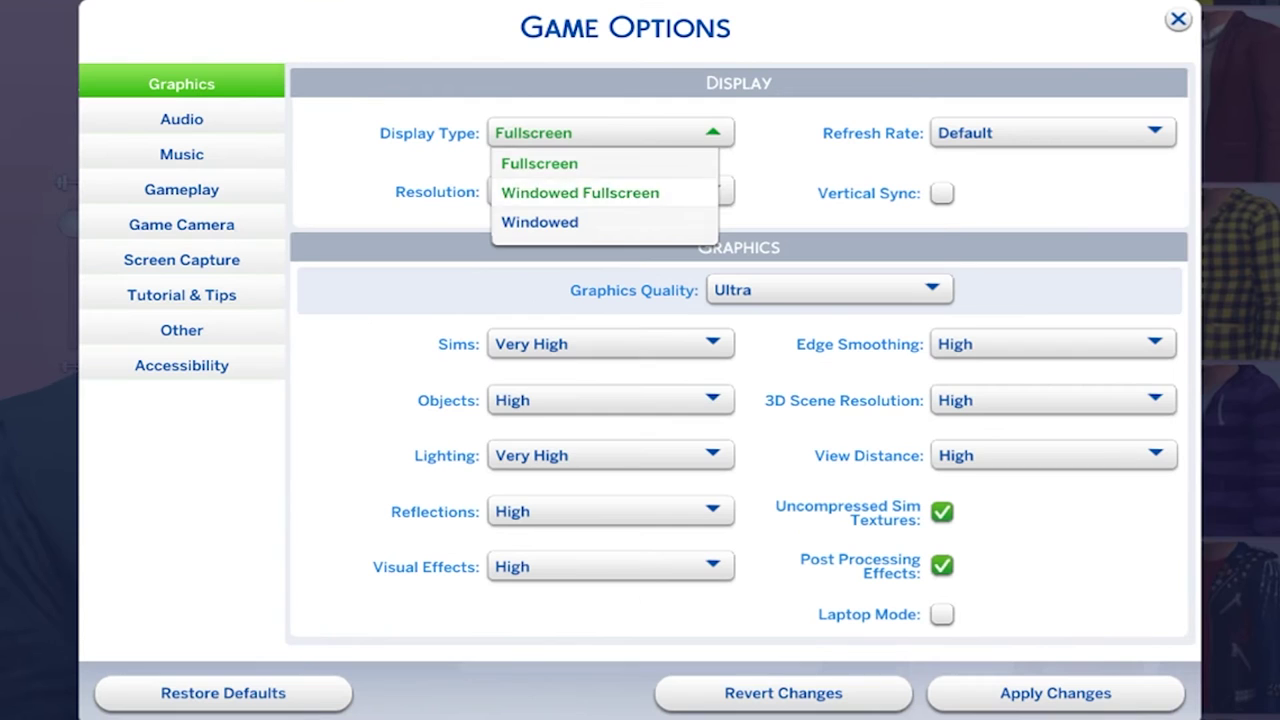
left_click(605, 262)
left_click(620, 227)
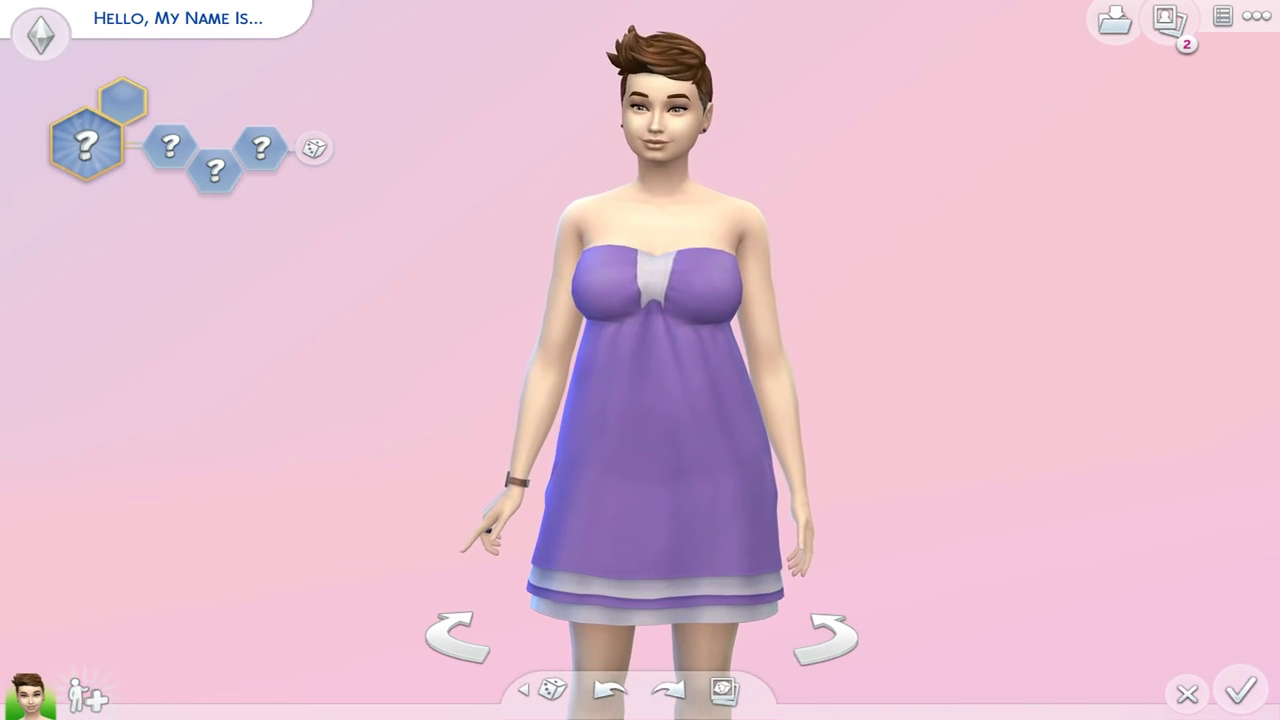
left_click(625, 430)
scroll(1100, 400, "down", 3)
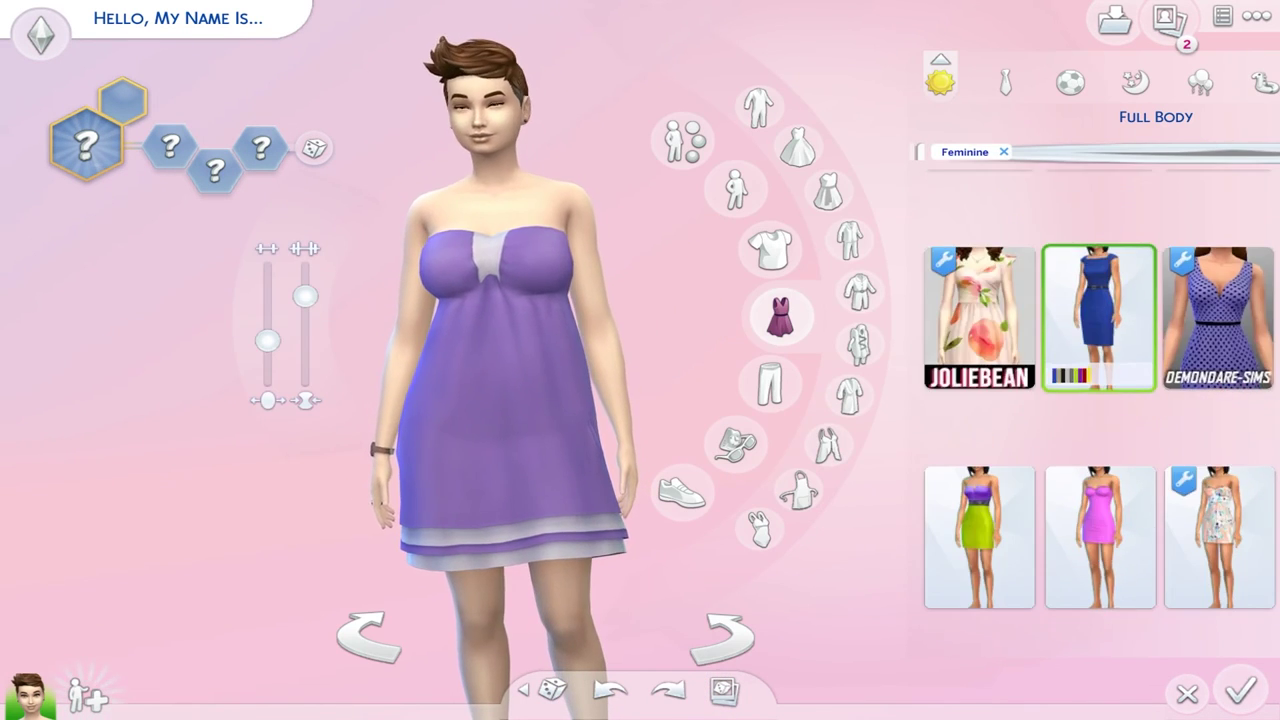